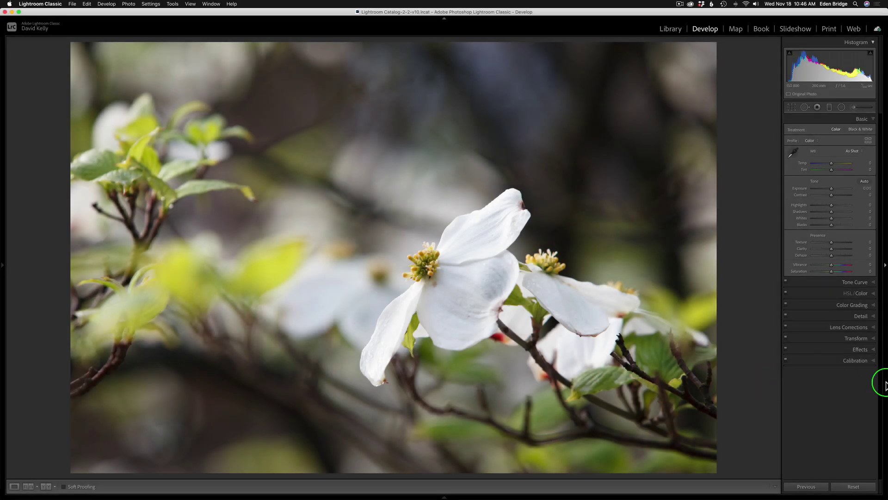
# Apply Auto tone to the photo in the Basic panel.
pyautogui.click(864, 182)
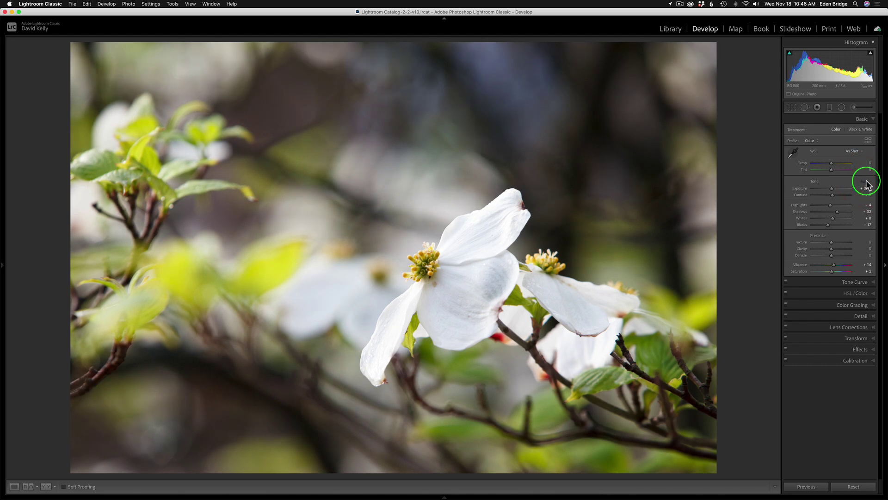
pyautogui.click(867, 316)
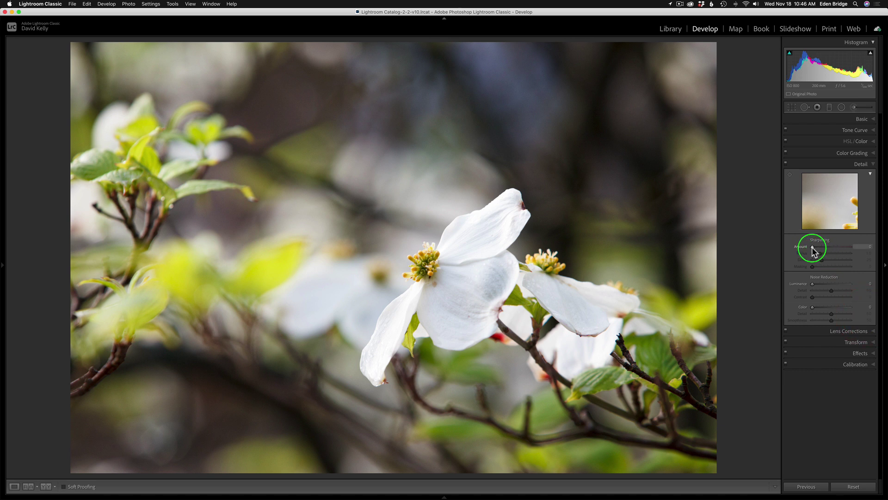
pyautogui.click(862, 163)
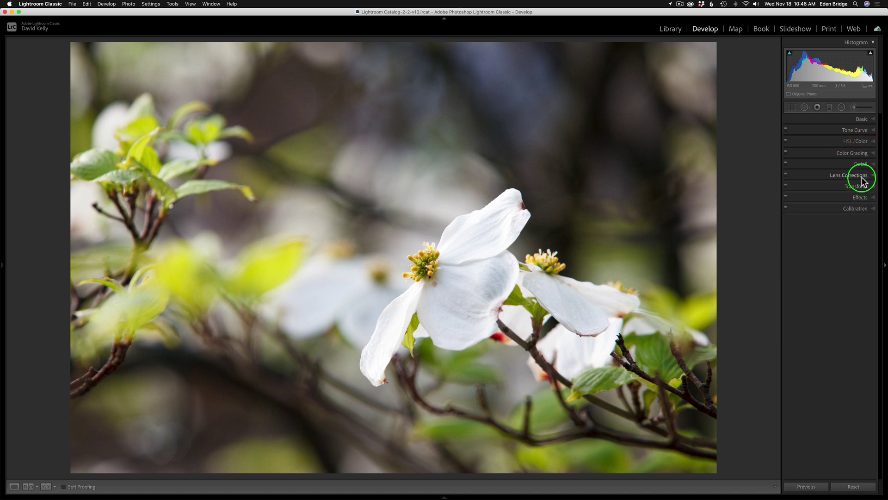
# Enable Remove Chromatic Aberration and lens profile corrections in Lens Corrections.
pyautogui.click(863, 175)
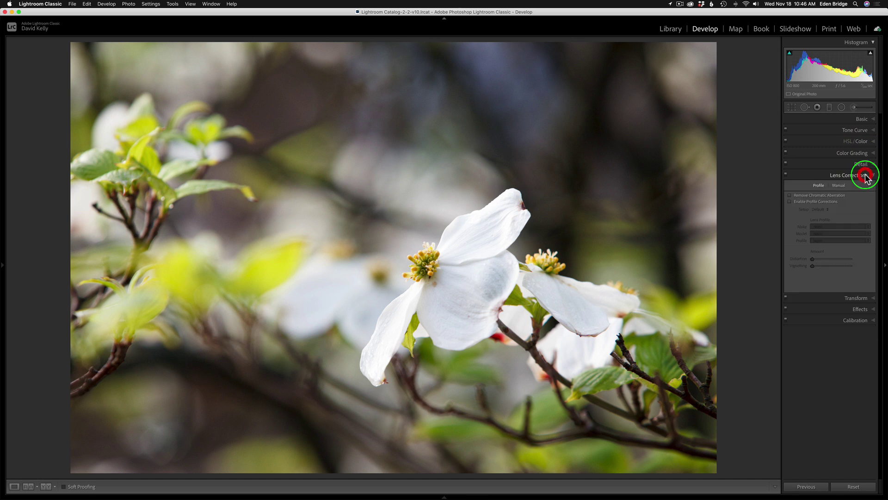
pyautogui.click(791, 194)
pyautogui.click(791, 201)
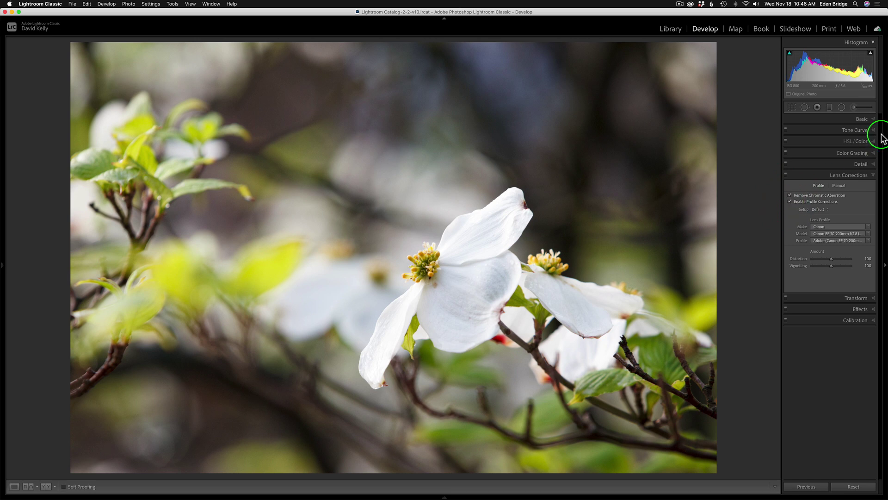
pyautogui.click(867, 119)
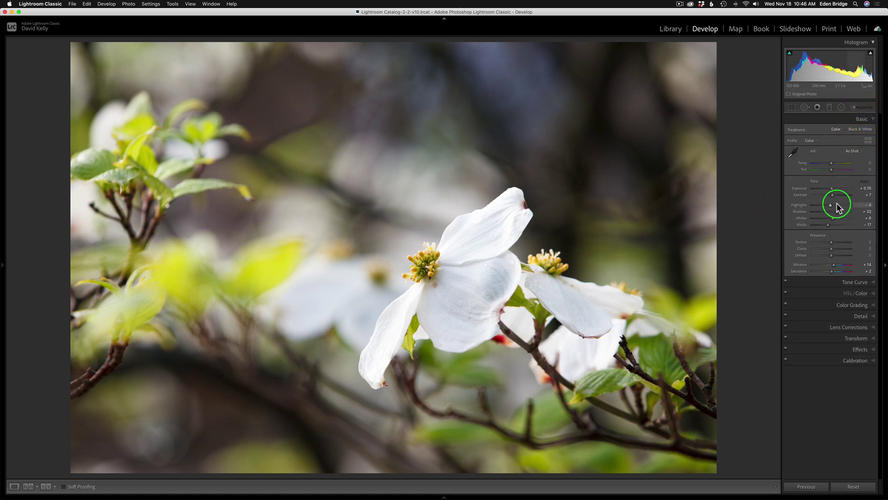
# Pull Highlights down to −86, checking the flower centre at 1:1 before returning to fit.
pyautogui.moveTo(831, 205); pyautogui.dragTo(814, 204)
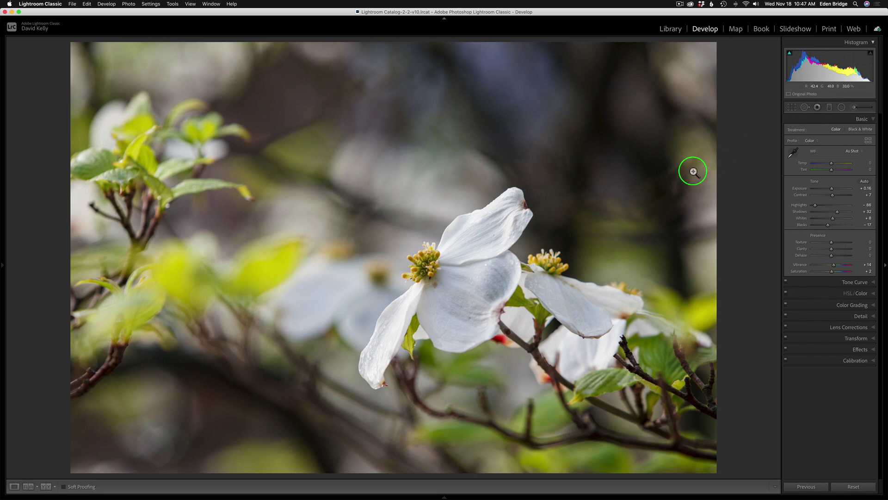
pyautogui.click(441, 260)
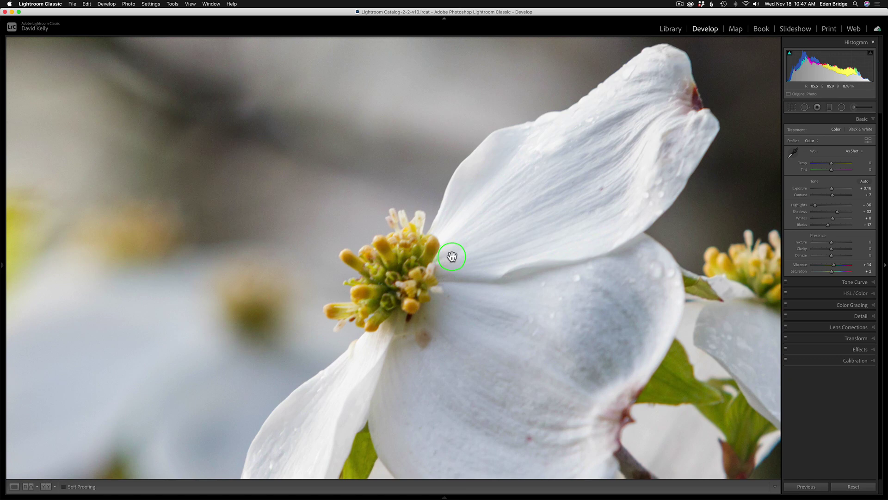
pyautogui.click(452, 256)
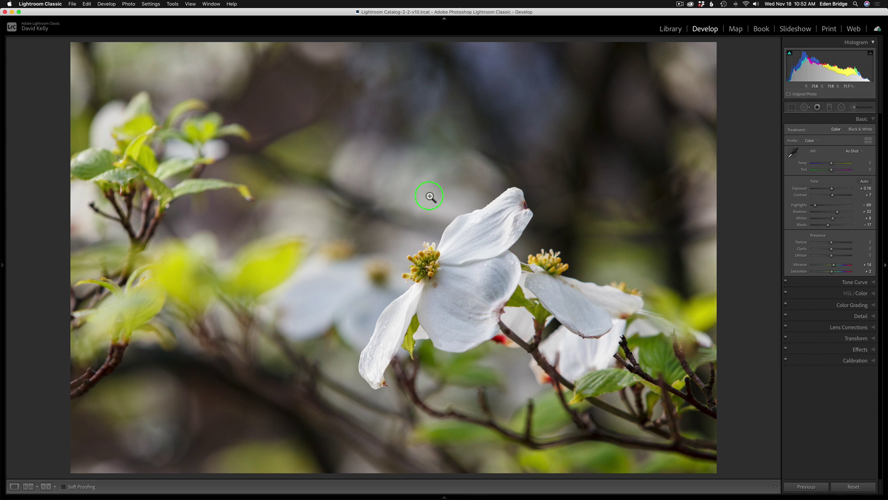
# Open an edited copy with Lightroom adjustments in Photoshop 2021.
pyautogui.rightClick(430, 197)
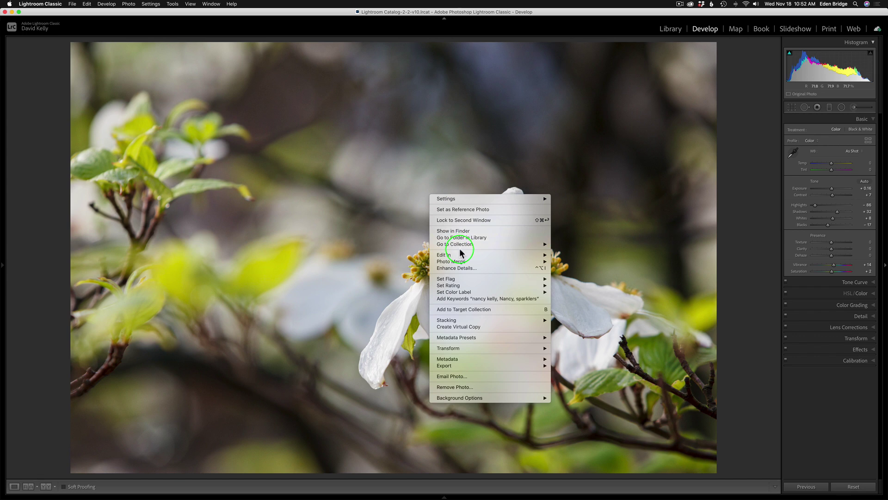
pyautogui.moveTo(472, 254)
pyautogui.click(619, 56)
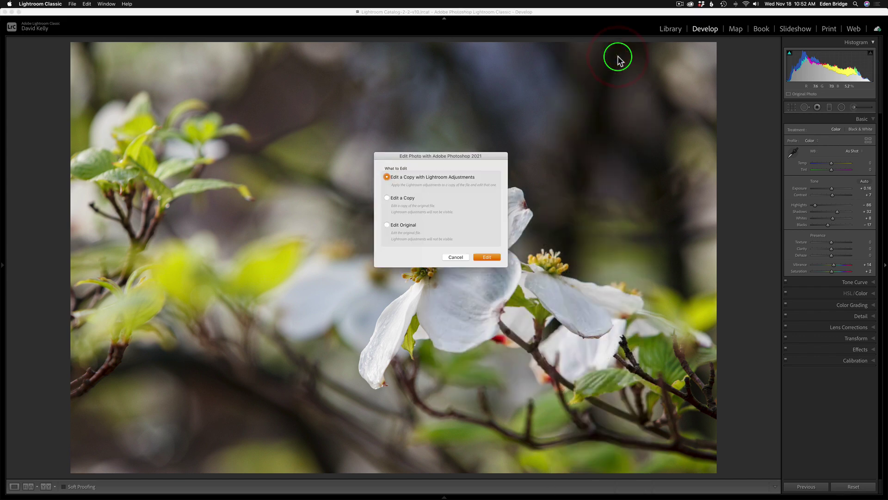
pyautogui.click(497, 257)
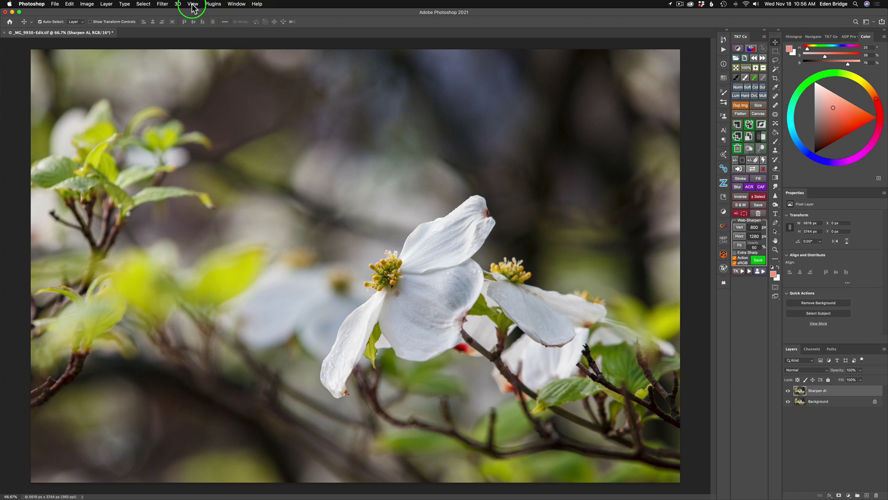
# Run Topaz Sharpen AI from the Filter > Topaz Labs menu on the flower image.
pyautogui.click(161, 4)
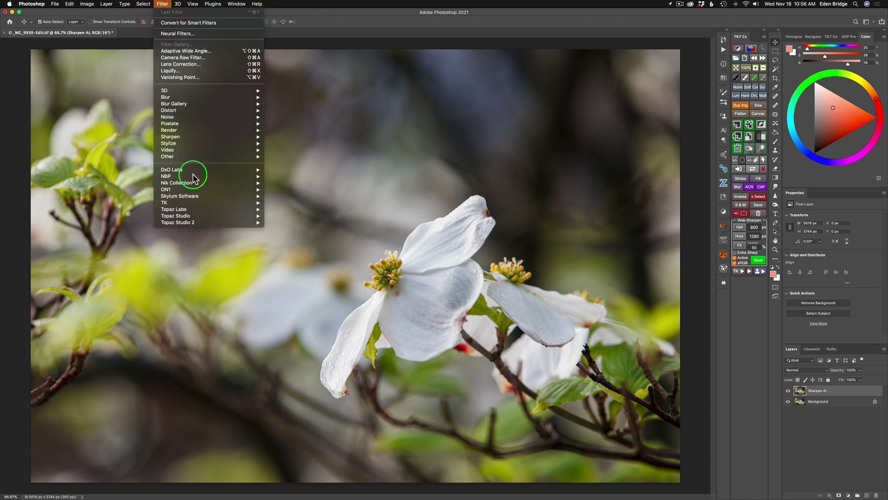
pyautogui.moveTo(199, 212)
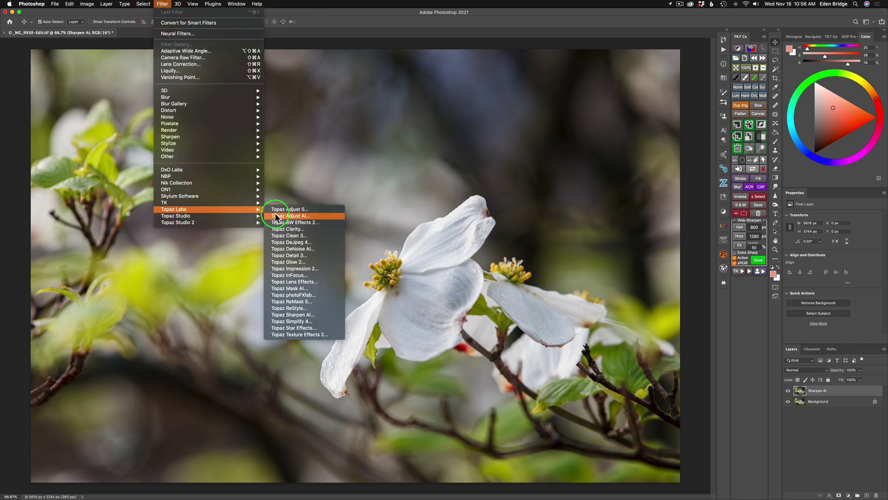
pyautogui.click(310, 314)
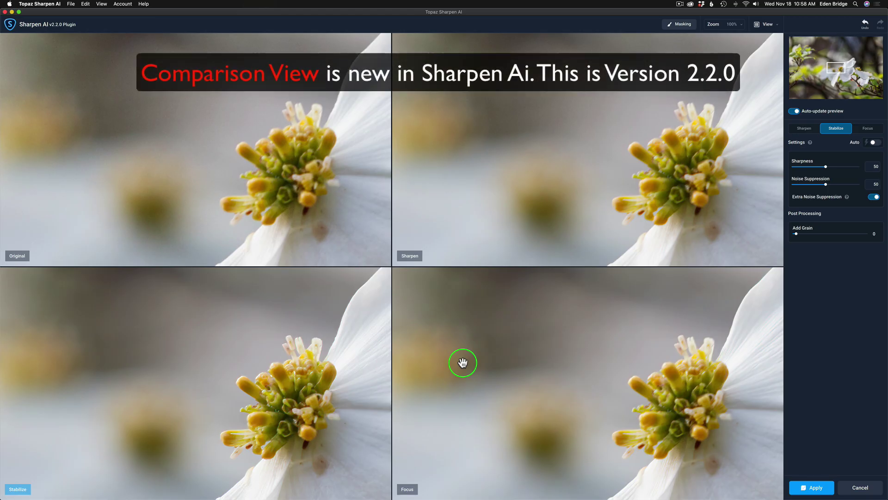
# Turn on Auto Stabilize settings, giving Sharpness 49 and Noise Suppression 32.
pyautogui.click(776, 27)
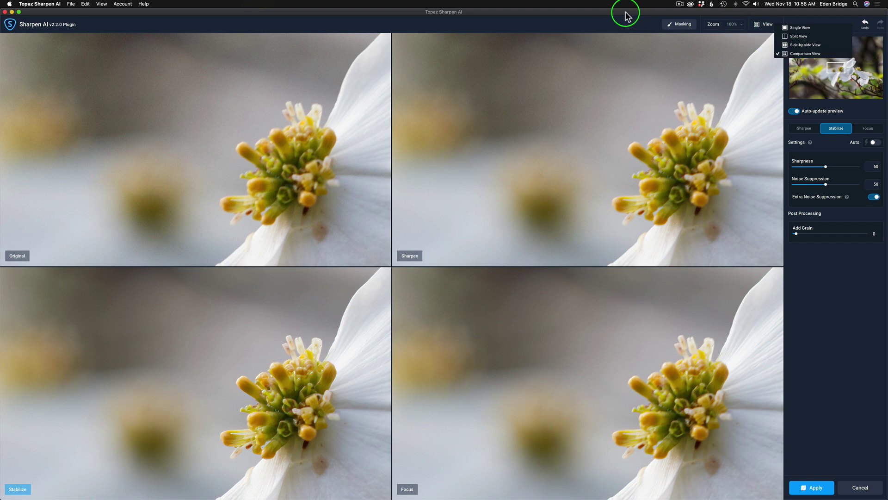
pyautogui.click(618, 23)
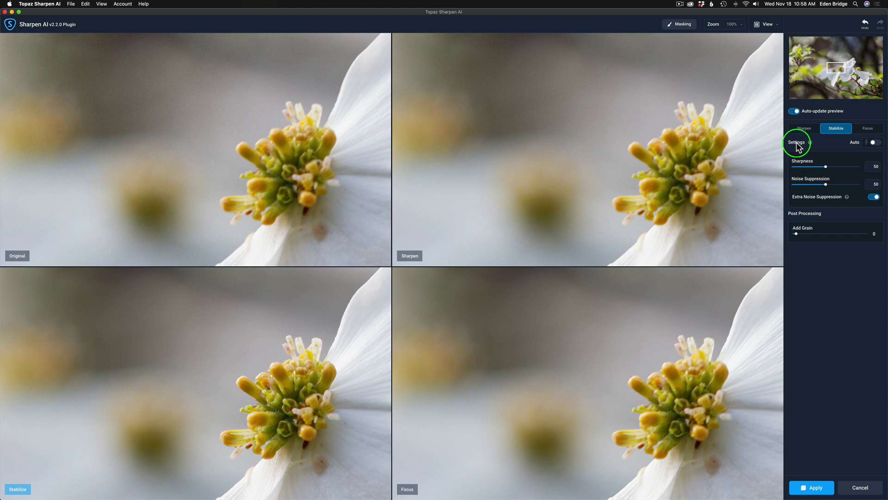
pyautogui.click(873, 142)
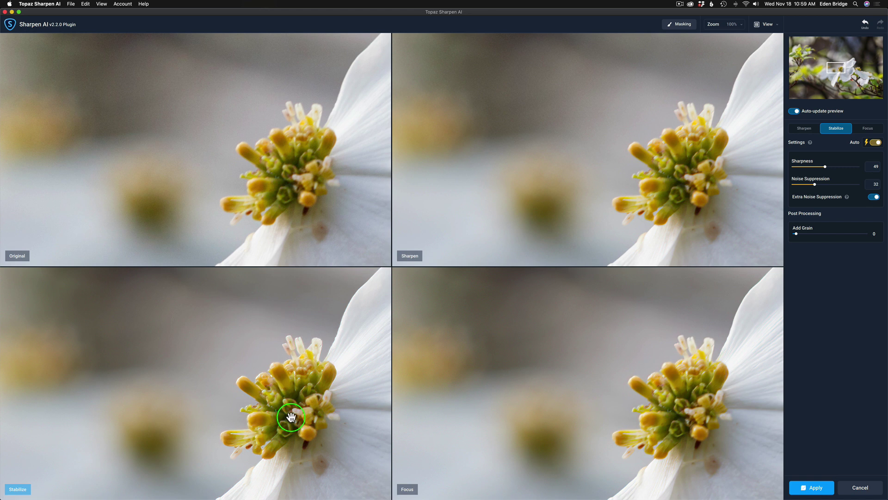
# Enable AI Mode Auto in split view, then return to the four-pane Comparison View.
pyautogui.click(773, 26)
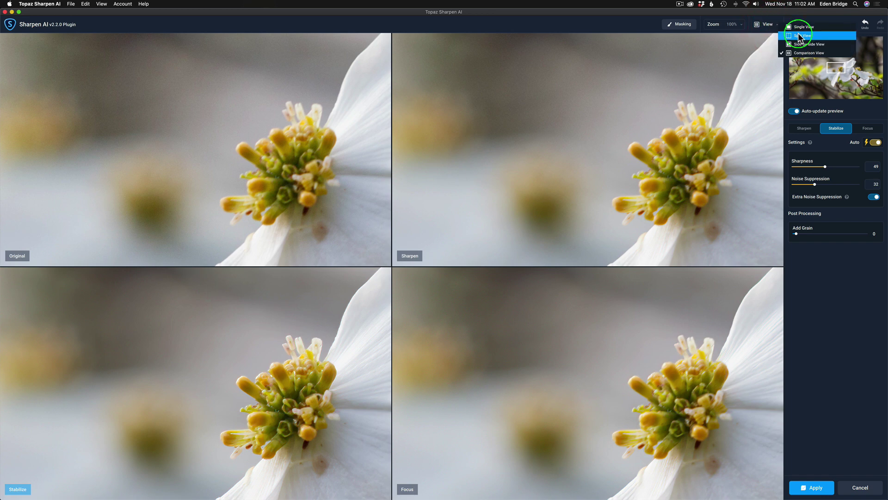
pyautogui.click(800, 35)
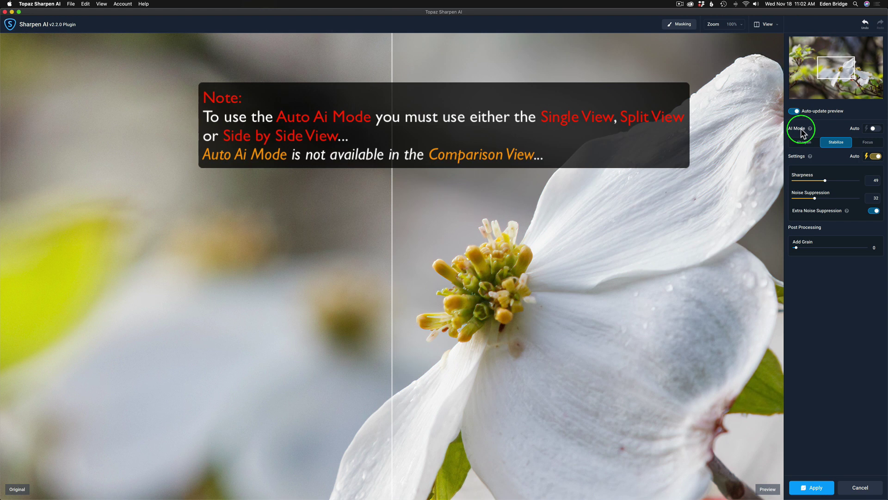
pyautogui.click(874, 129)
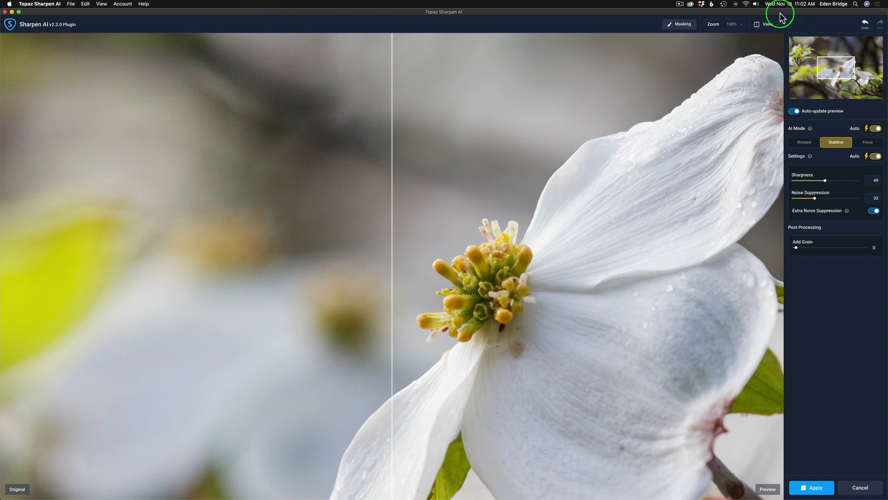
pyautogui.click(768, 24)
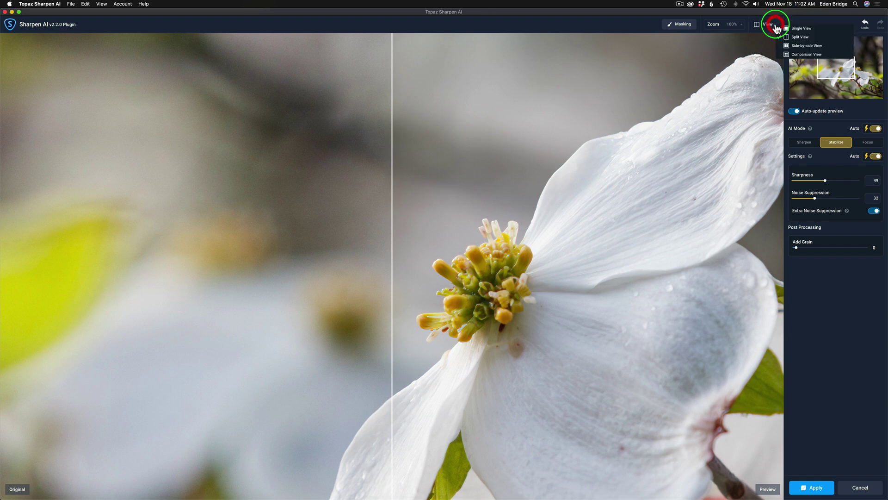
pyautogui.click(802, 54)
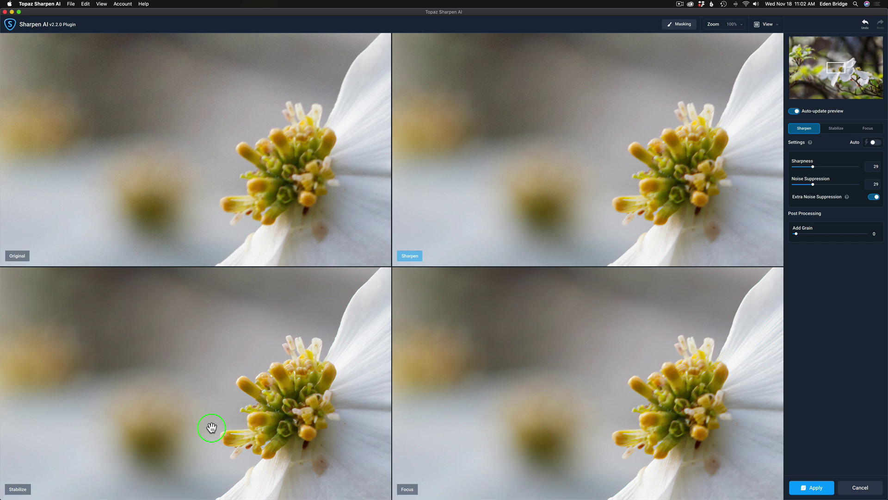
# Set Stabilize manually to Sharpness 70 and pan the previews to the lower petals.
pyautogui.click(841, 130)
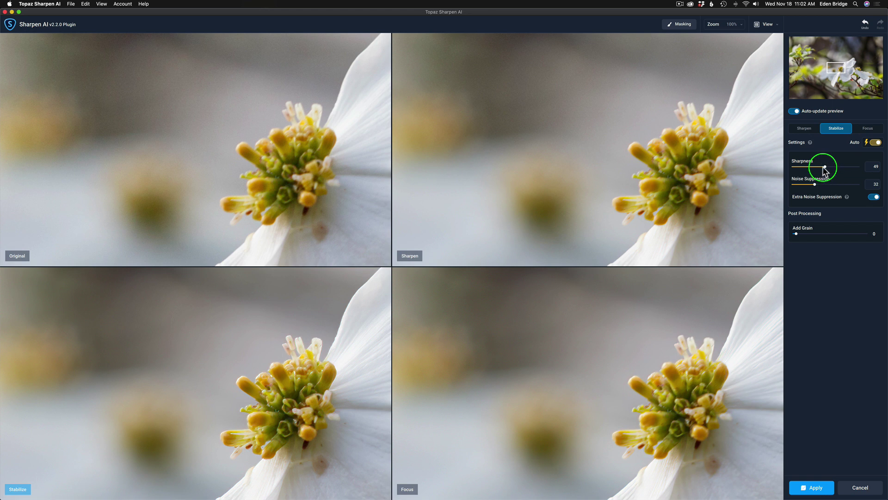
pyautogui.moveTo(826, 166); pyautogui.dragTo(839, 166)
pyautogui.click(839, 167)
pyautogui.moveTo(305, 406); pyautogui.dragTo(263, 317)
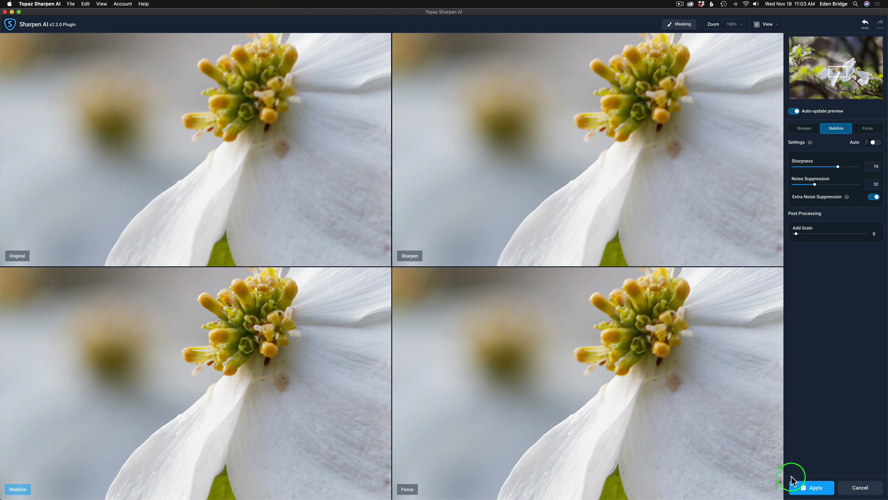
# Apply the sharpening and toggle the Sharpen AI layer's visibility to compare with the original.
pyautogui.click(815, 488)
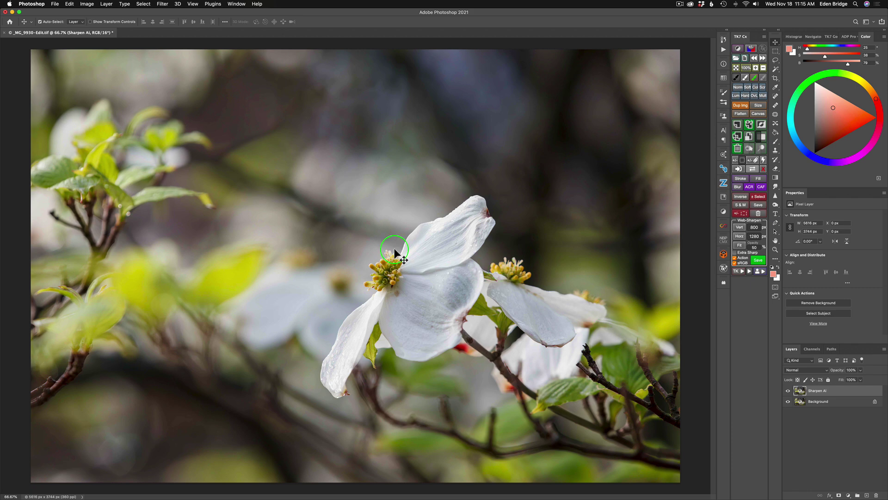
pyautogui.scroll(10, 394, 249)
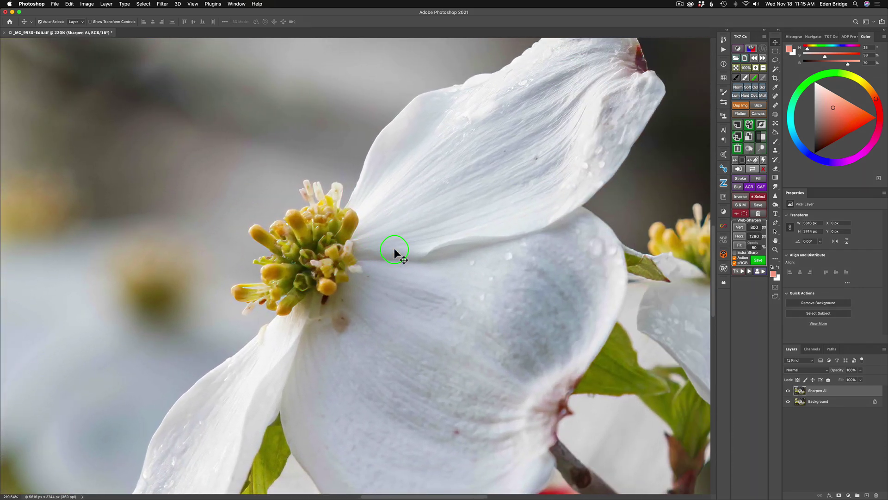
pyautogui.hscroll(2, 395, 248)
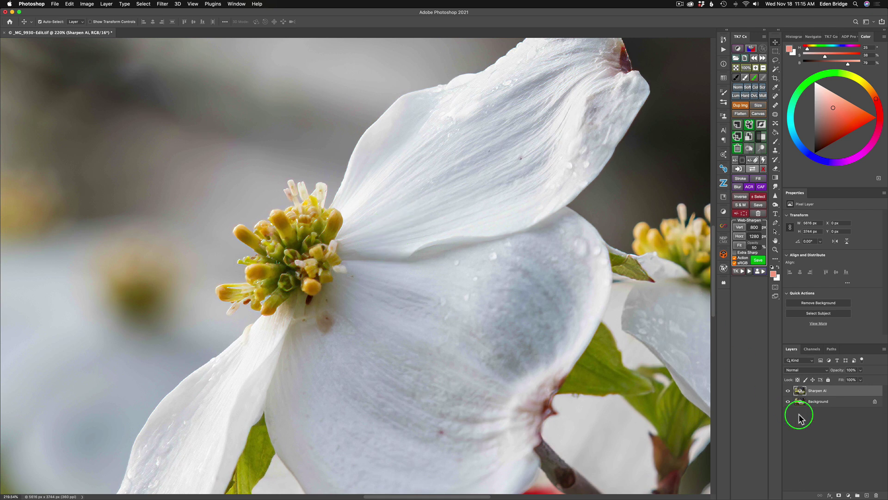
pyautogui.click(789, 391)
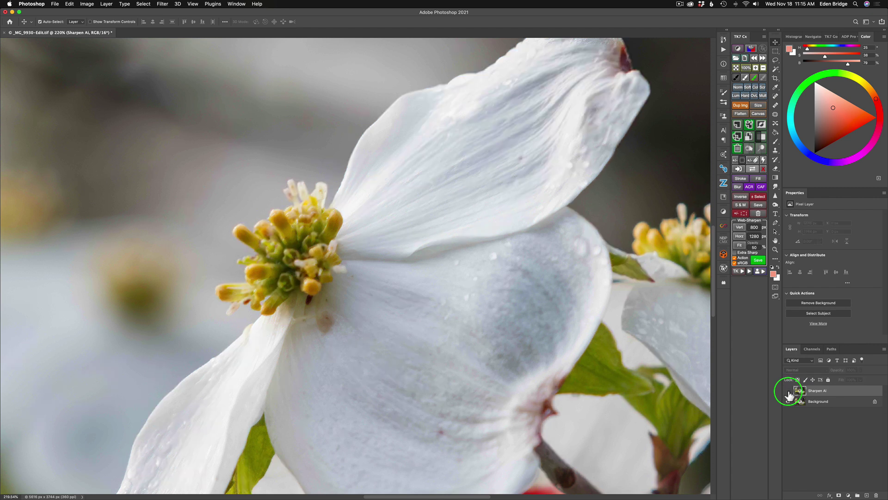
pyautogui.click(789, 391)
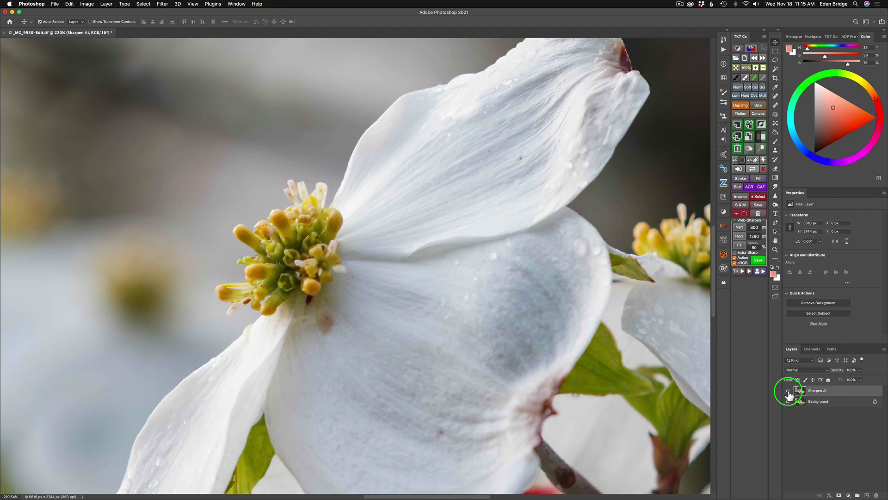
pyautogui.click(788, 391)
pyautogui.click(789, 391)
pyautogui.click(788, 391)
pyautogui.click(789, 391)
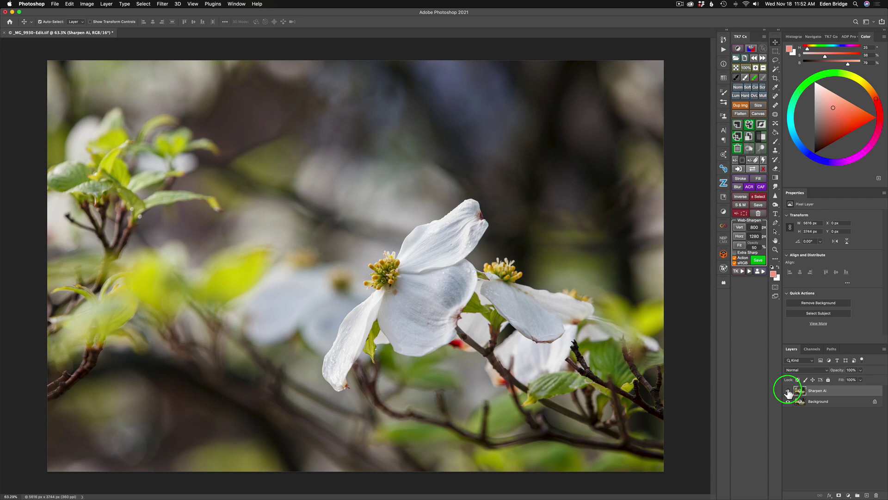
# Launch Topaz Mask AI from Filter > Topaz Labs on the image.
pyautogui.click(163, 4)
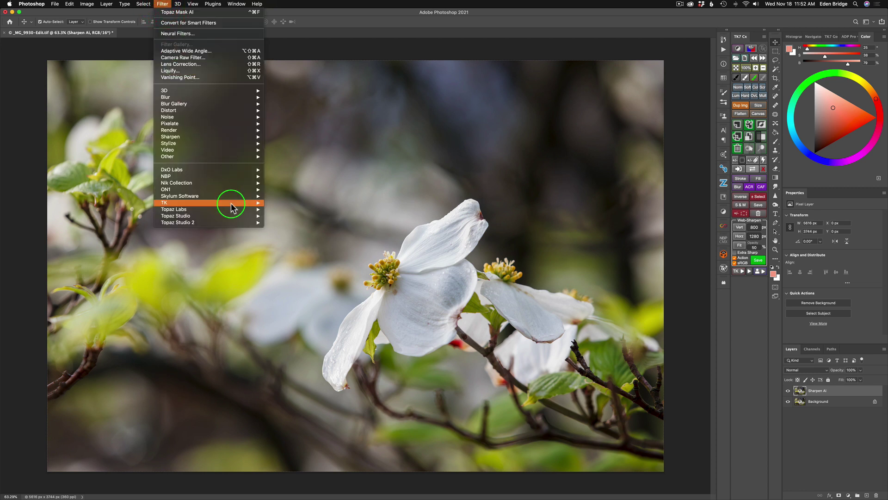
pyautogui.moveTo(231, 209)
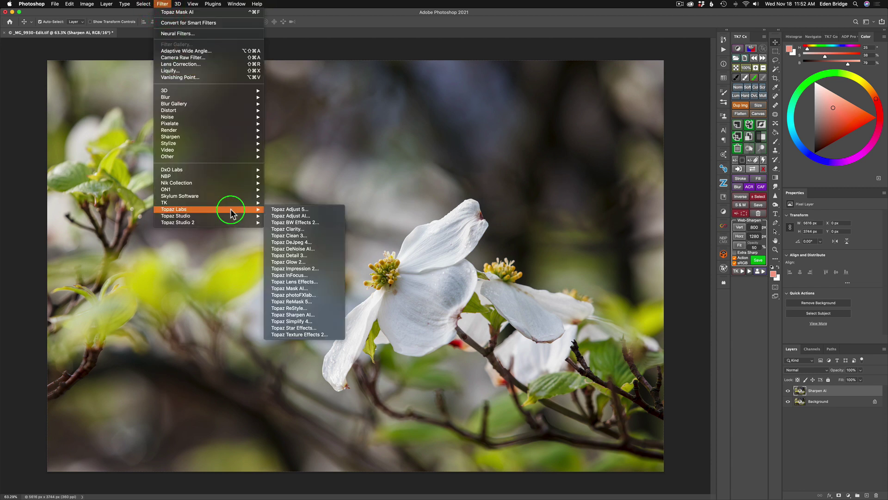
pyautogui.click(310, 288)
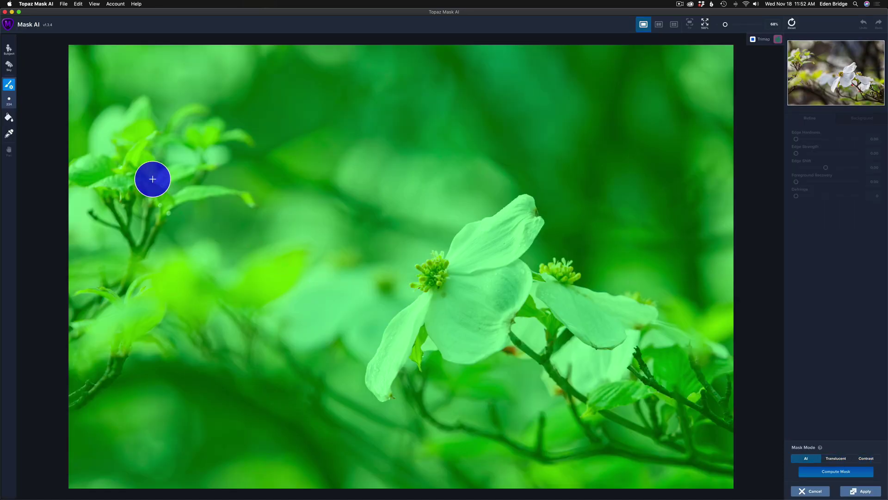
pyautogui.click(40, 5)
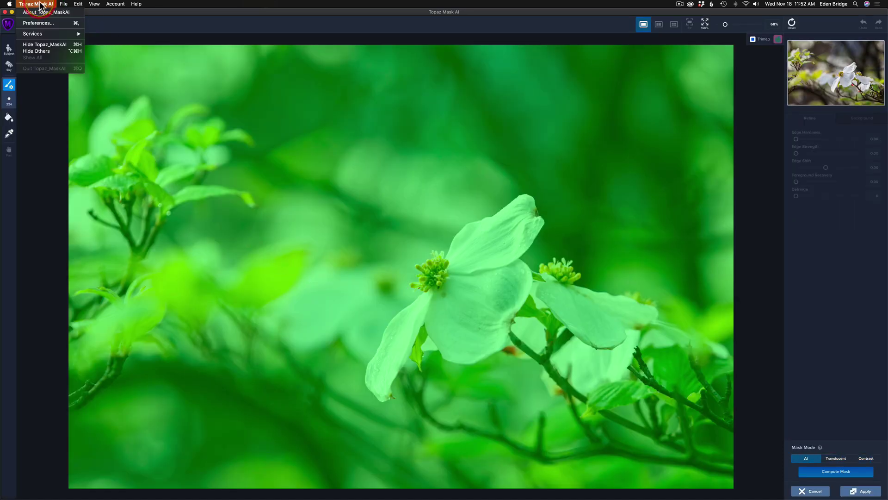
pyautogui.click(46, 23)
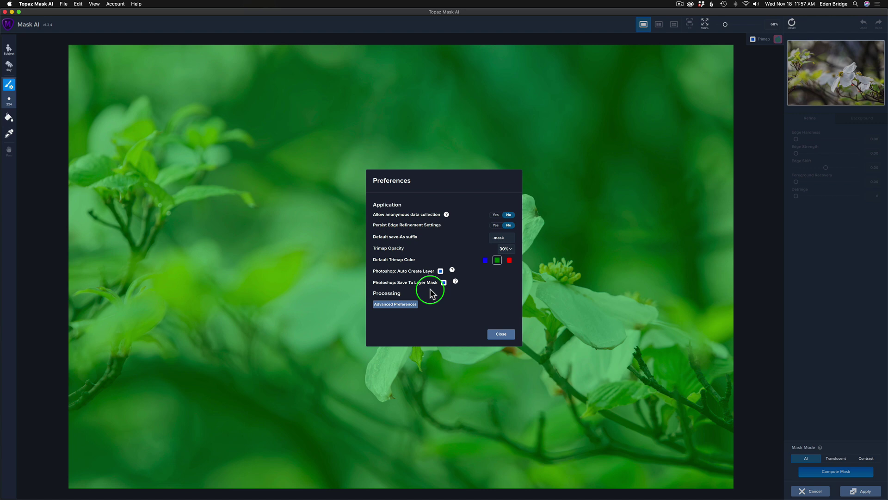
pyautogui.click(502, 334)
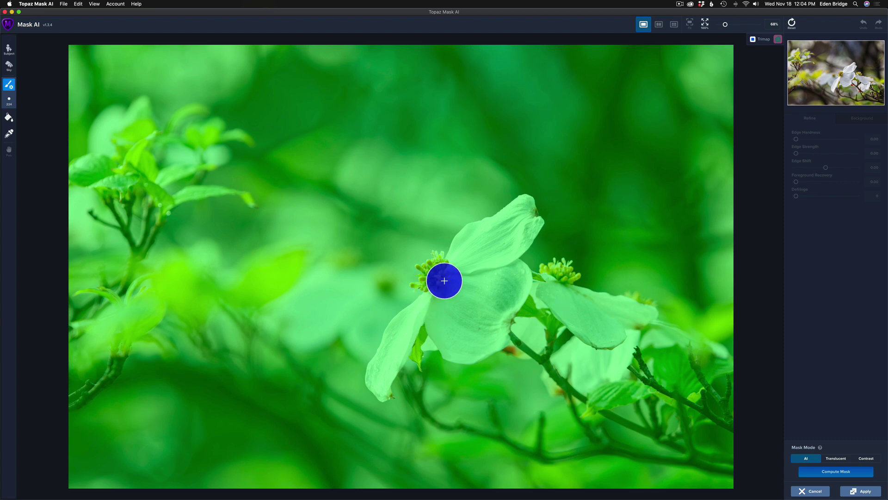
# Paint a size-100 edge band around both dogwood flowers and down the lower branch.
pyautogui.press('[')
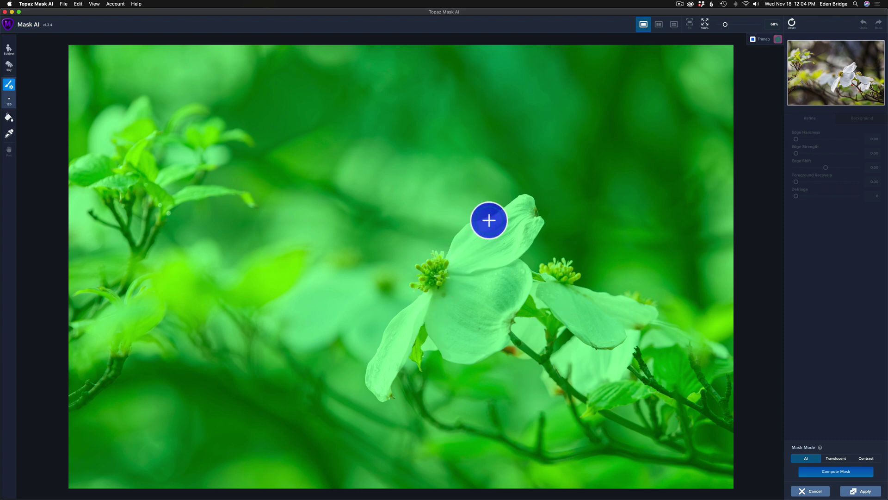
pyautogui.moveTo(483, 218)
pyautogui.mouseDown()
pyautogui.moveTo(452, 235)
pyautogui.moveTo(413, 276)
pyautogui.moveTo(422, 290)
pyautogui.moveTo(370, 361)
pyautogui.moveTo(371, 396)
pyautogui.moveTo(381, 403)
pyautogui.moveTo(394, 394)
pyautogui.moveTo(412, 360)
pyautogui.mouseUp()
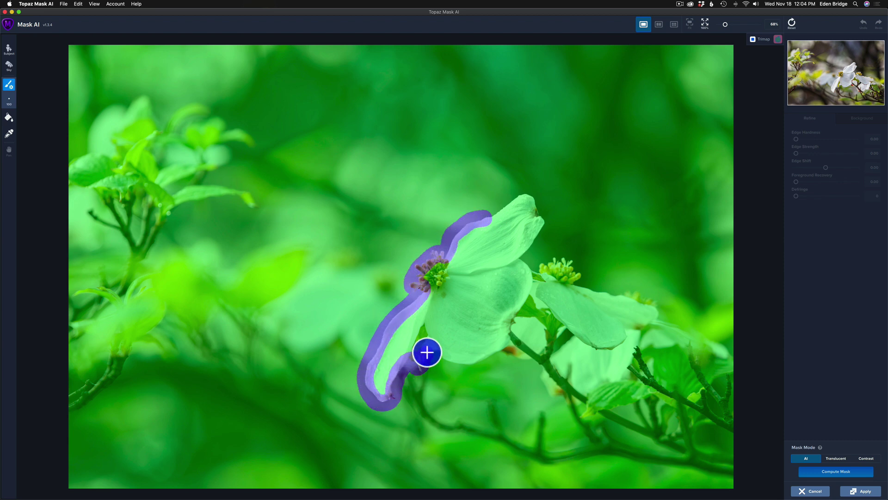
pyautogui.moveTo(427, 353)
pyautogui.mouseDown()
pyautogui.moveTo(473, 359)
pyautogui.moveTo(508, 339)
pyautogui.moveTo(550, 360)
pyautogui.moveTo(571, 339)
pyautogui.moveTo(607, 347)
pyautogui.moveTo(655, 316)
pyautogui.moveTo(576, 282)
pyautogui.moveTo(569, 261)
pyautogui.moveTo(542, 270)
pyautogui.moveTo(522, 257)
pyautogui.moveTo(539, 228)
pyautogui.moveTo(534, 200)
pyautogui.moveTo(521, 198)
pyautogui.moveTo(476, 221)
pyautogui.mouseUp()
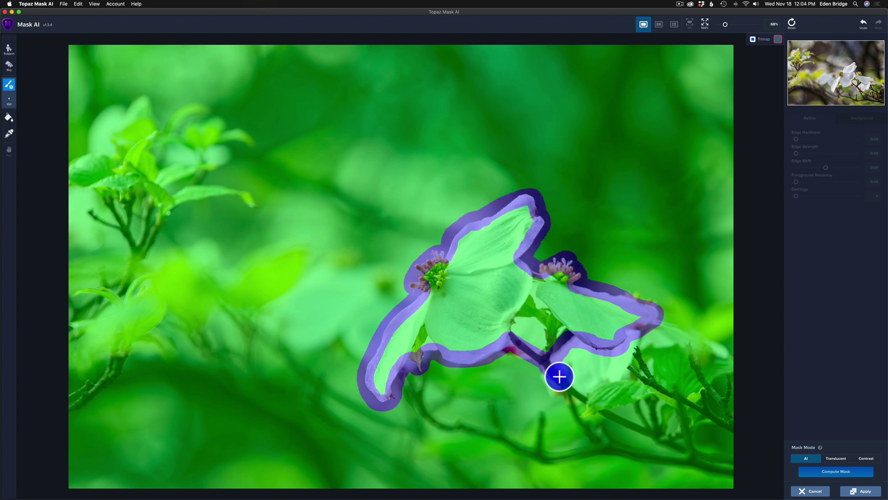
pyautogui.moveTo(559, 376)
pyautogui.mouseDown()
pyautogui.moveTo(571, 387)
pyautogui.moveTo(551, 374)
pyautogui.moveTo(570, 388)
pyautogui.mouseUp()
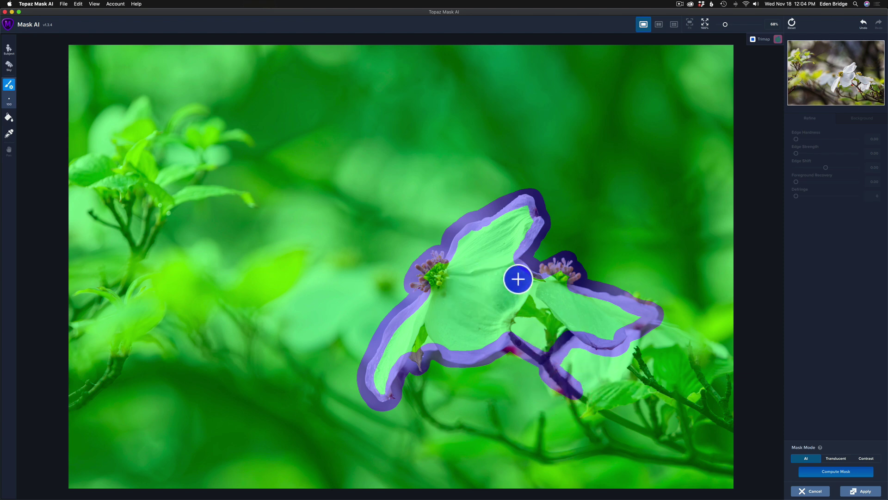
# Fill the background with the CUT fill, then compute the mask in AI mode.
pyautogui.click(19, 95)
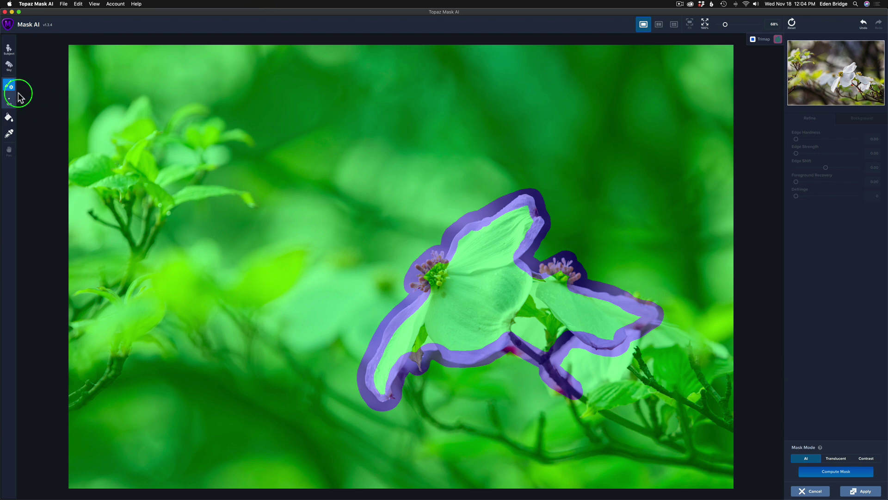
pyautogui.click(11, 118)
pyautogui.click(55, 121)
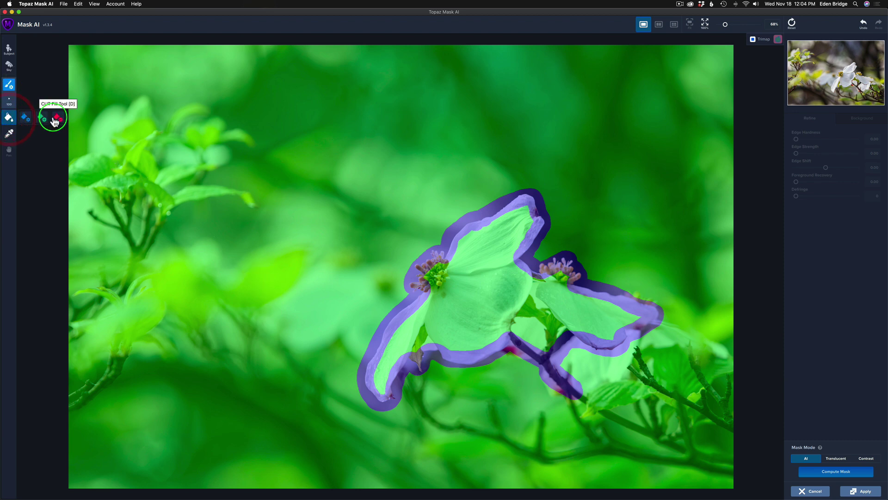
pyautogui.click(281, 154)
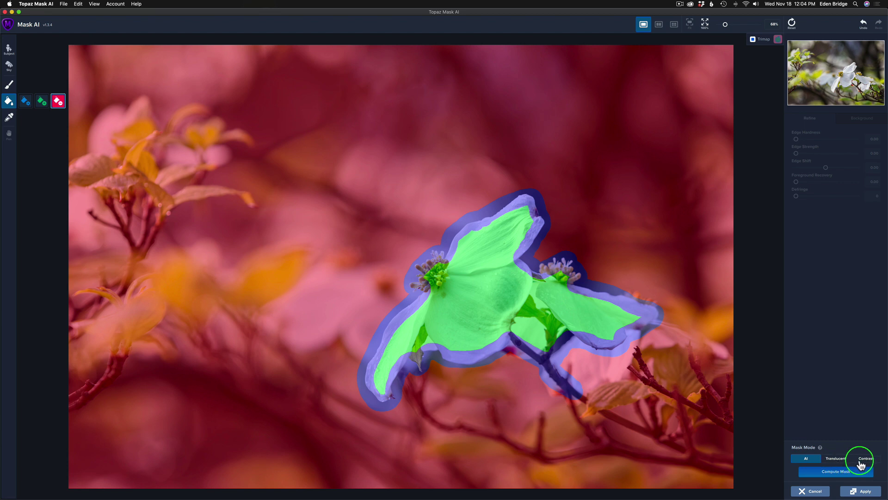
pyautogui.click(806, 460)
pyautogui.click(837, 473)
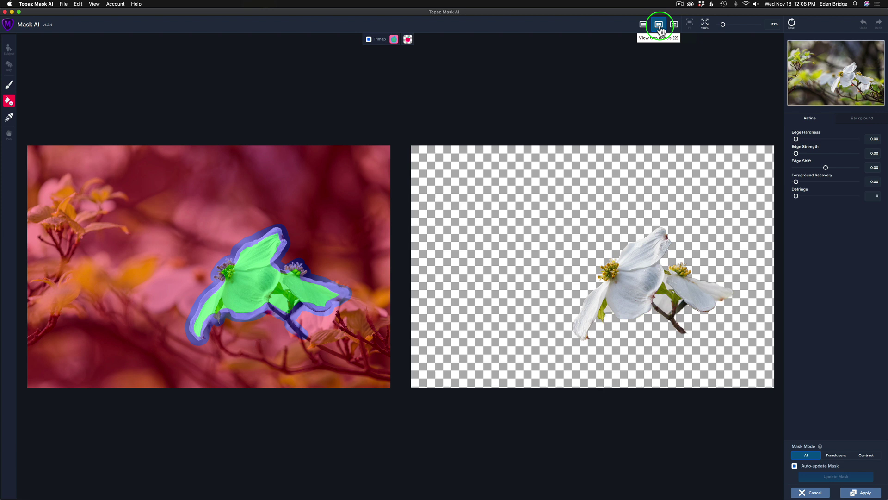
# Make the background a blurred copy of the original at Strength 19.
pyautogui.scroll(1, 588, 273)
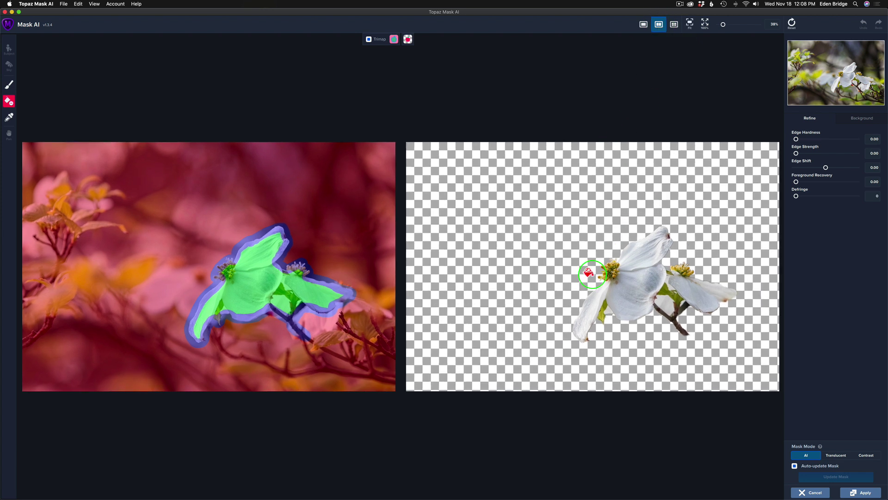
pyautogui.scroll(1, 589, 273)
pyautogui.scroll(1, 632, 275)
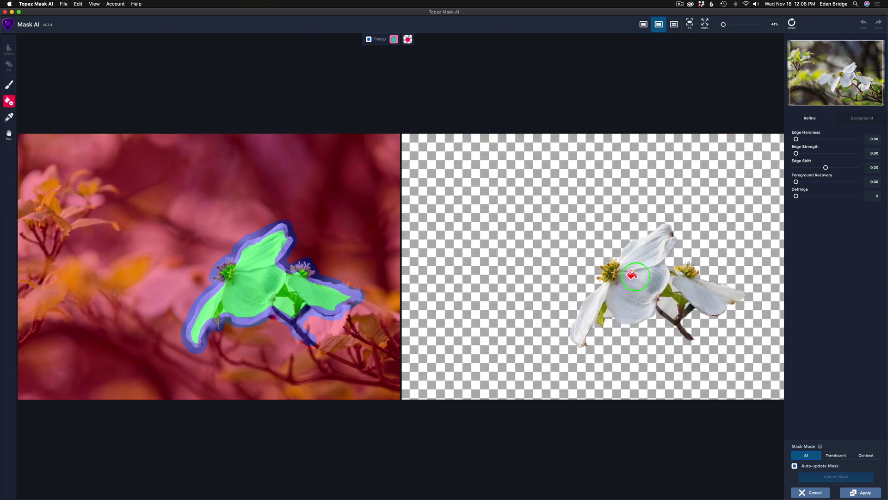
pyautogui.click(863, 117)
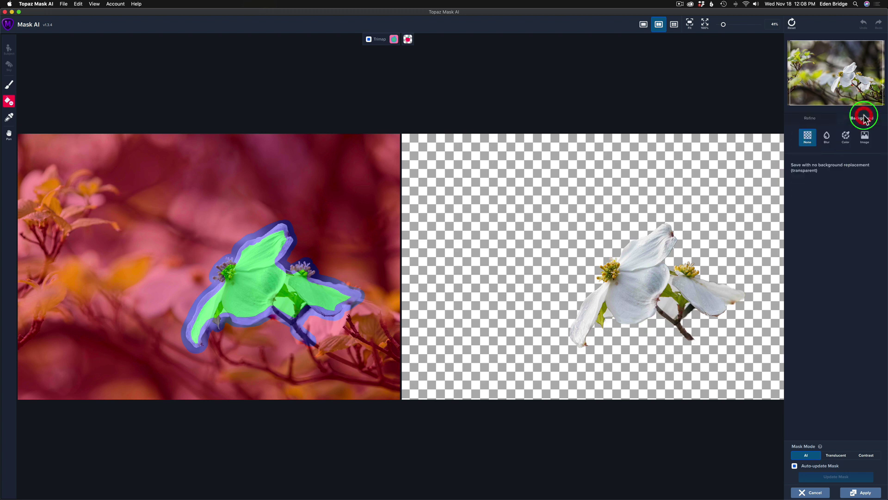
pyautogui.click(827, 137)
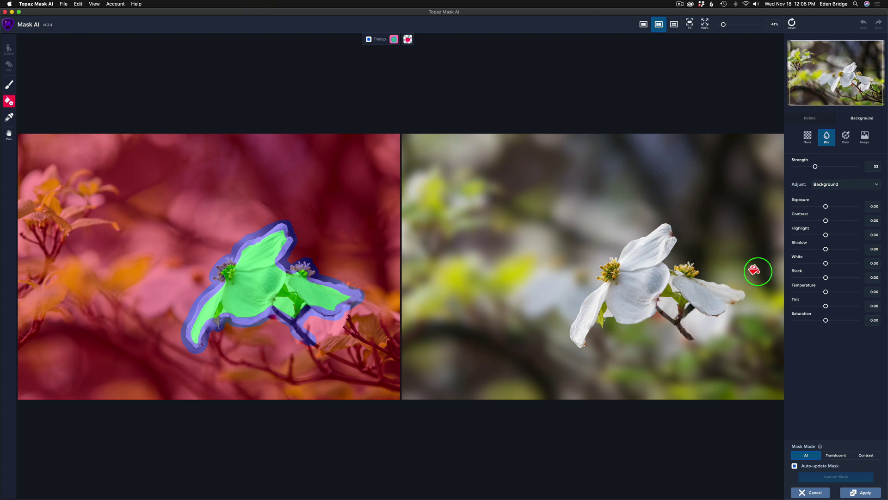
pyautogui.scroll(-2, 649, 254)
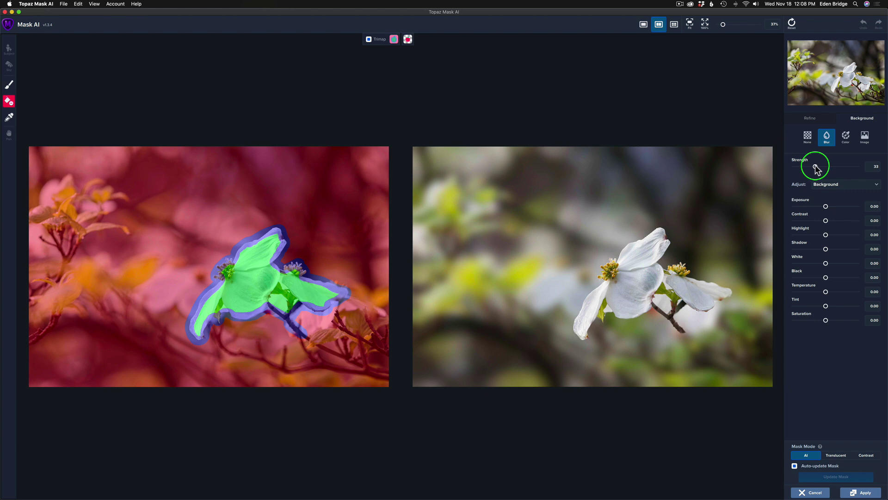
pyautogui.moveTo(816, 169); pyautogui.dragTo(756, 163)
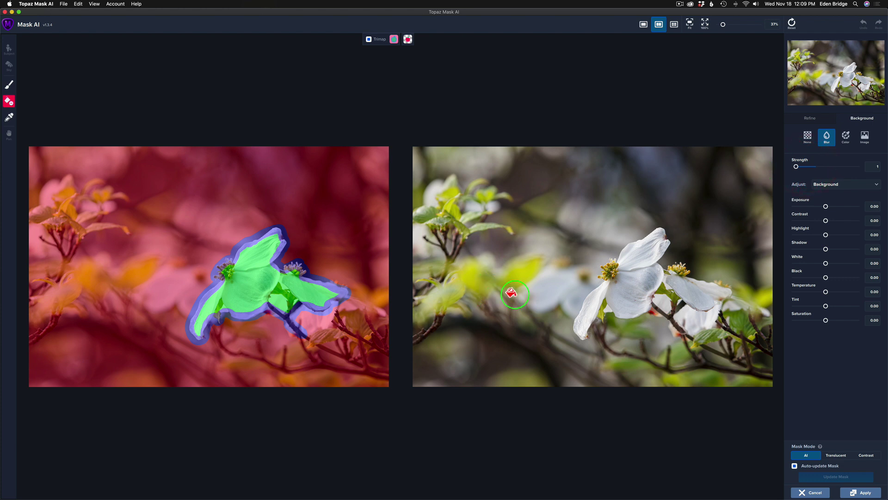
pyautogui.moveTo(796, 165); pyautogui.dragTo(807, 169)
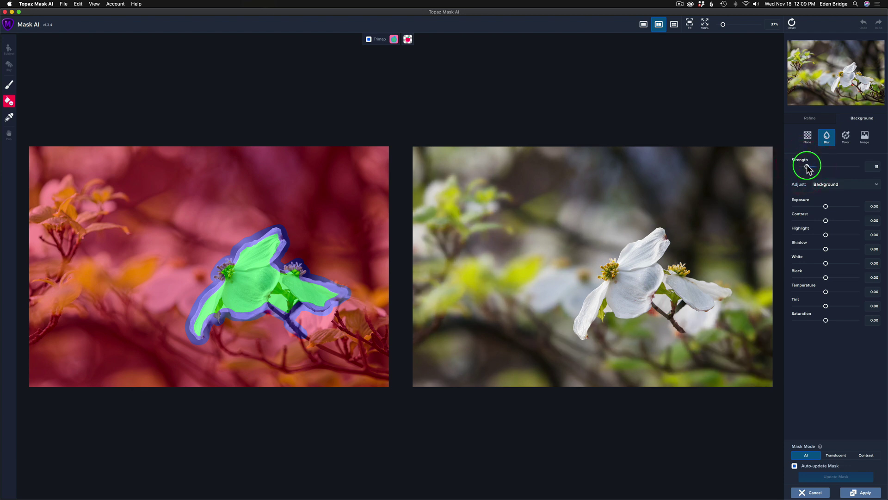
pyautogui.moveTo(807, 168); pyautogui.dragTo(807, 169)
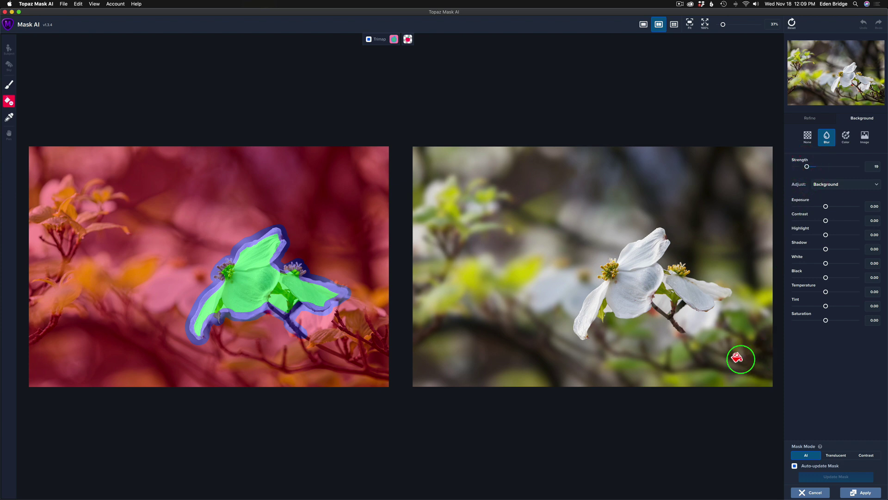
# Centre the flower, uncheck Trimap to hide the overlay, and zoom out to both full previews.
pyautogui.scroll(4, 656, 289)
pyautogui.scroll(2, 653, 287)
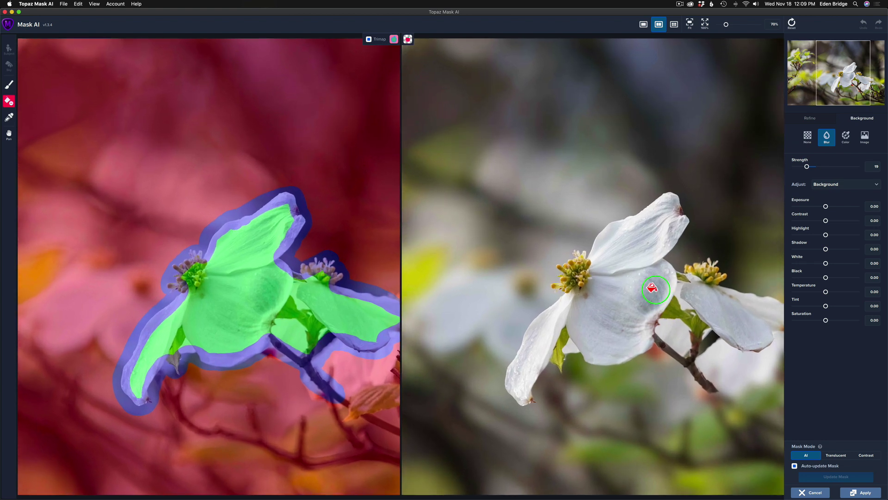
pyautogui.press('space')
pyautogui.moveTo(653, 287)
pyautogui.mouseDown()
pyautogui.moveTo(602, 285)
pyautogui.moveTo(587, 262)
pyautogui.mouseUp()
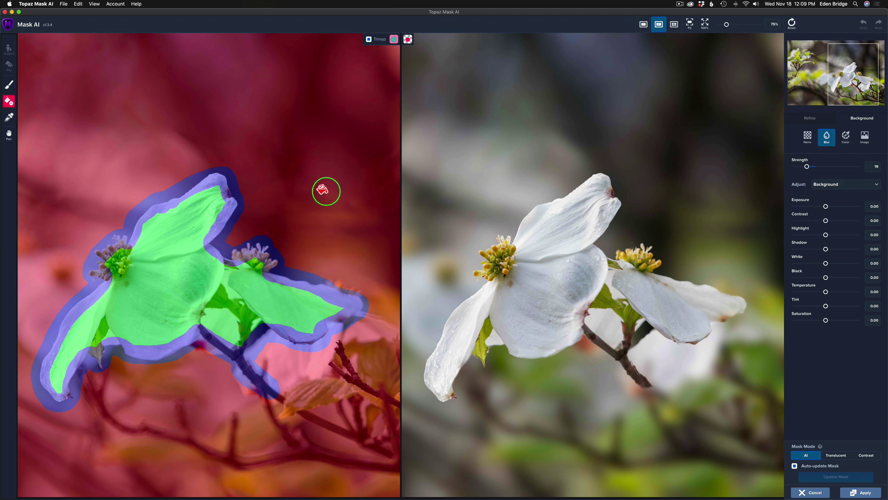
pyautogui.click(369, 39)
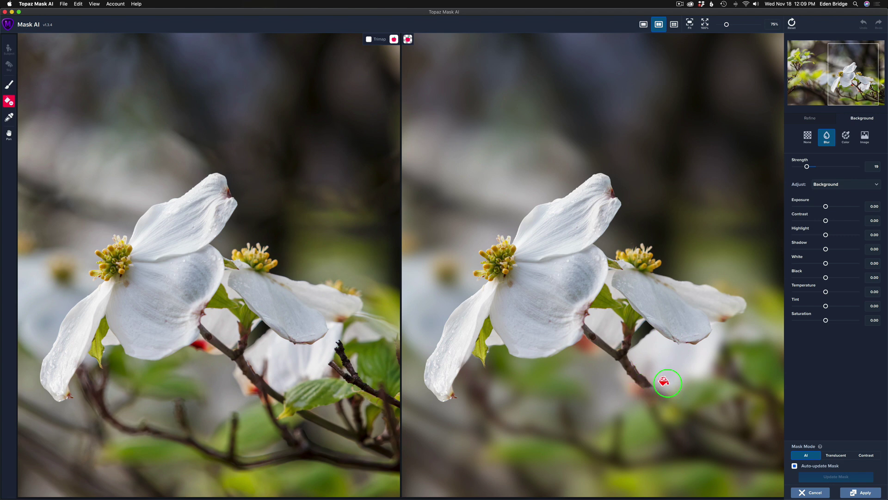
pyautogui.scroll(-2, 638, 302)
pyautogui.scroll(-3, 637, 301)
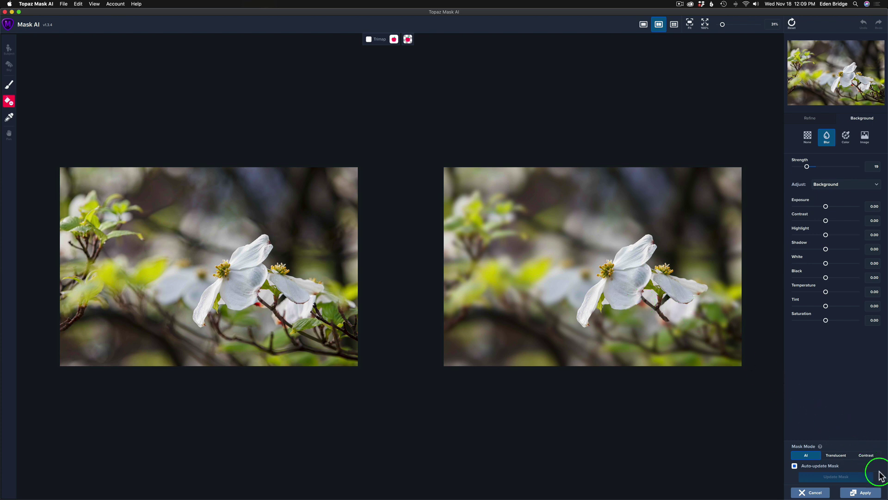
# Apply the result back to Photoshop as a Composite image.
pyautogui.click(865, 492)
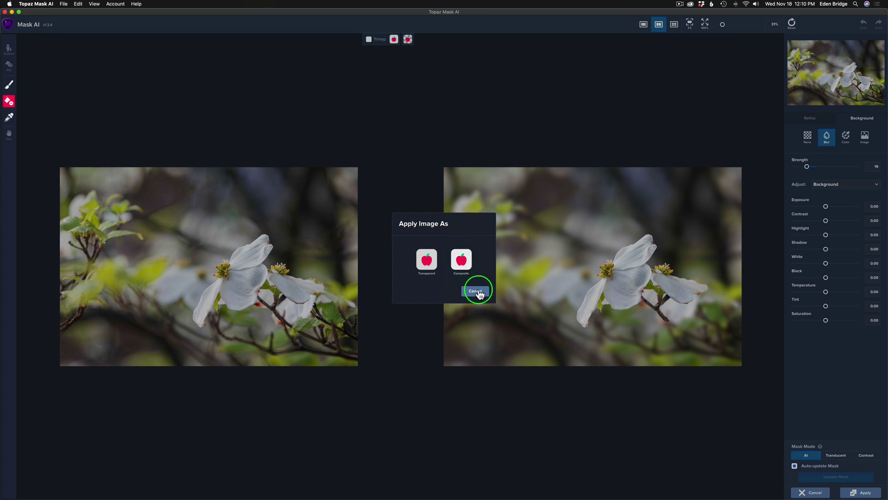
pyautogui.click(465, 262)
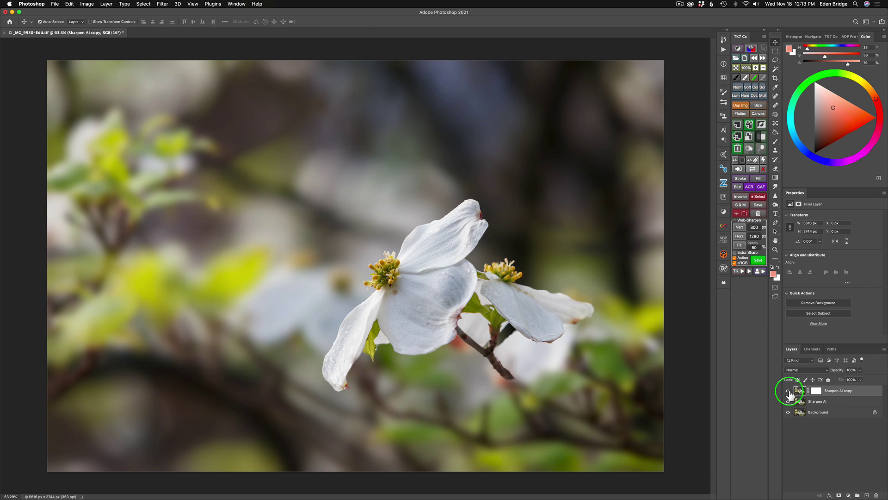
pyautogui.click(788, 393)
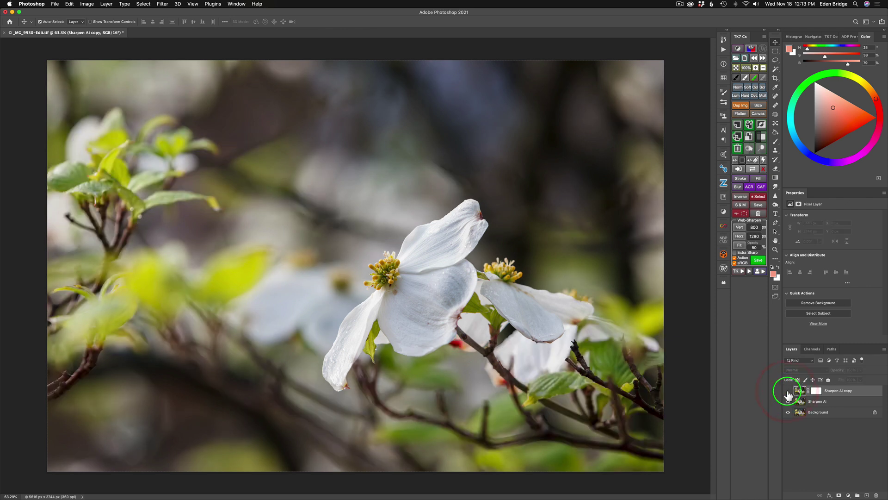
pyautogui.click(789, 392)
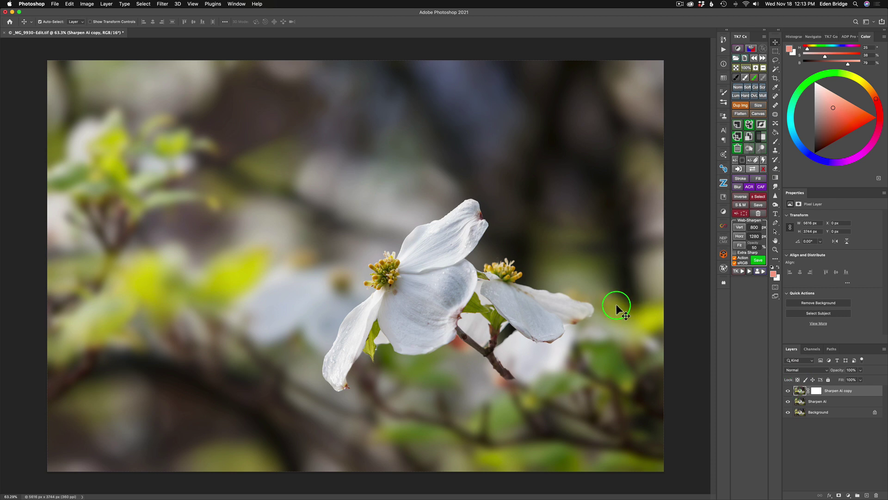
# Set up the Brush tool at 304 px with a low flow.
pyautogui.press('b')
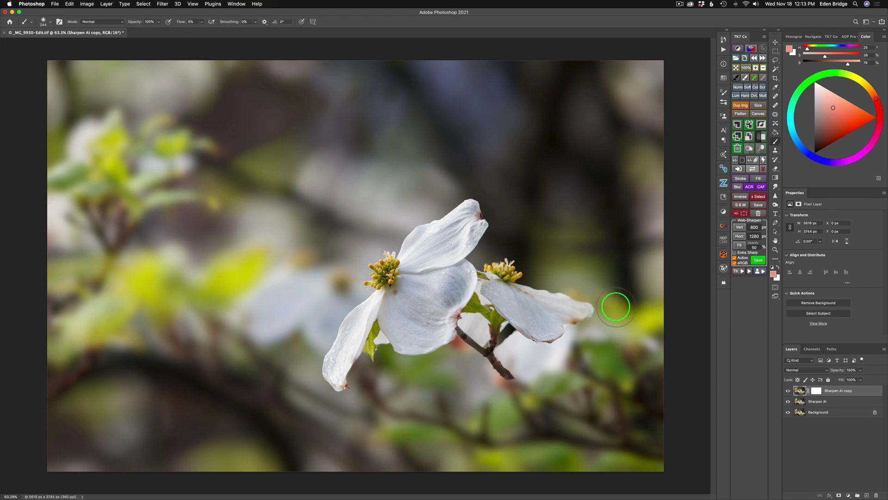
pyautogui.keyDown('ctrl'); pyautogui.keyDown('alt'); pyautogui.click(555, 319); pyautogui.keyUp('alt'); pyautogui.keyUp('ctrl')
pyautogui.moveTo(554, 320); pyautogui.dragTo(557, 320)
pyautogui.moveTo(184, 26); pyautogui.dragTo(149, 26)
# Target the Sharpen AI copy layer mask and paint black over the stem with a 373 px brush.
pyautogui.click(817, 393)
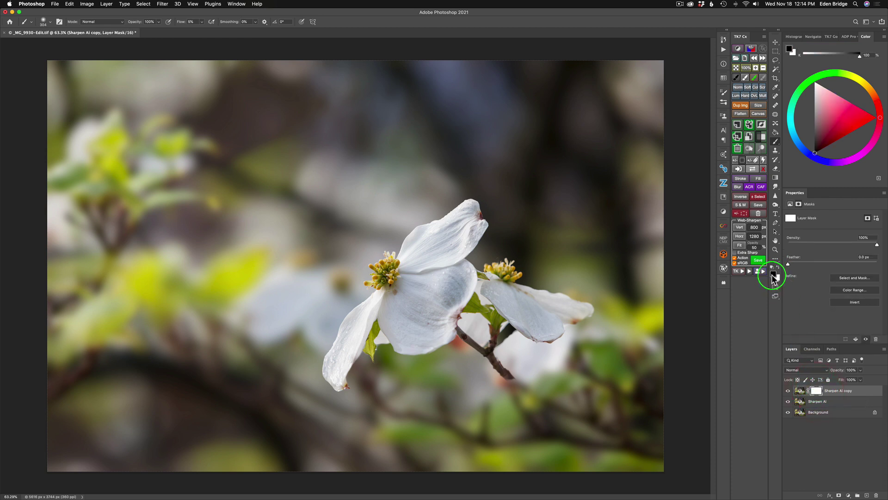
pyautogui.press('x')
pyautogui.moveTo(518, 379)
pyautogui.mouseDown()
pyautogui.moveTo(527, 383)
pyautogui.moveTo(513, 384)
pyautogui.mouseUp()
pyautogui.click(778, 268)
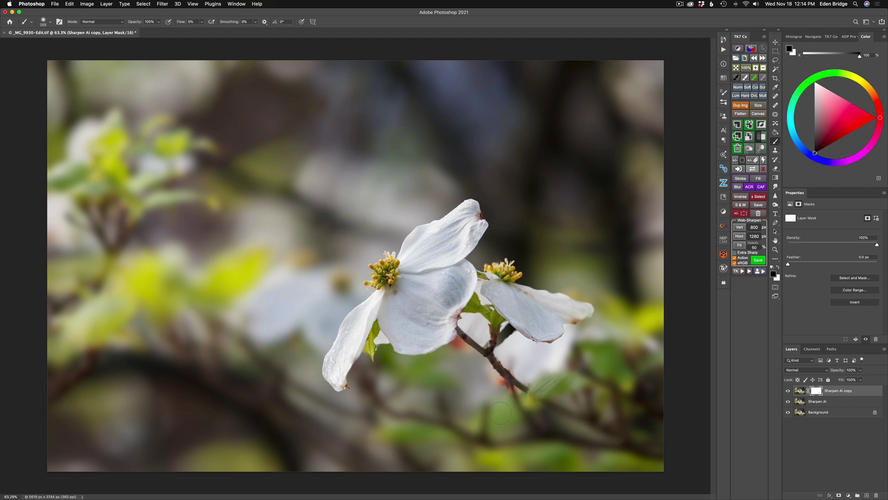
# Zoom in and paint the leaf black on the mask with a 154 px brush, then switch to white.
pyautogui.scroll(5, 368, 349)
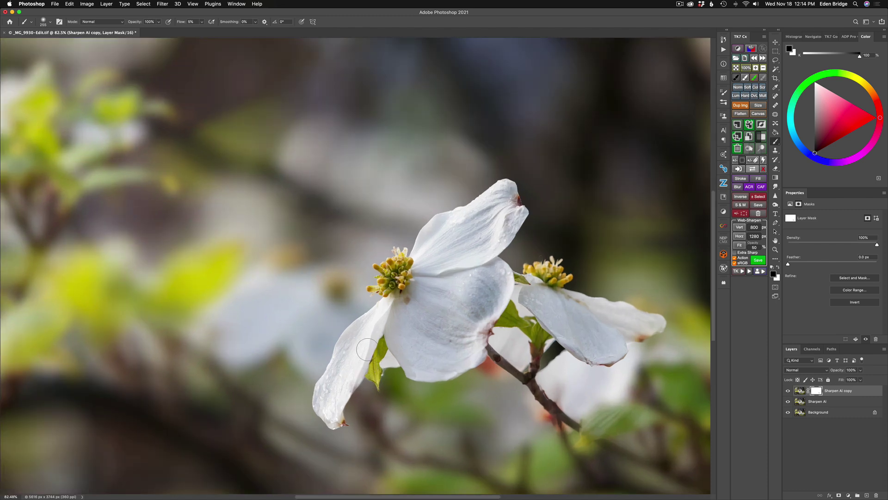
pyautogui.scroll(-5, 368, 349)
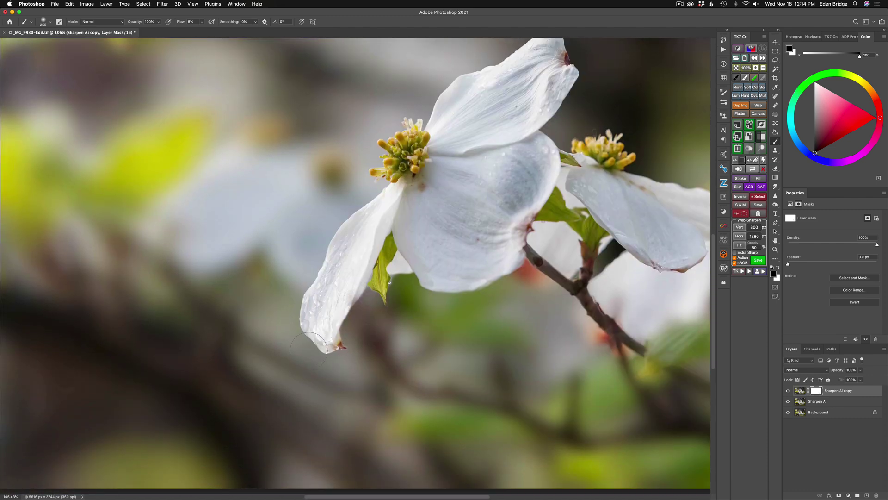
pyautogui.scroll(2, 325, 350)
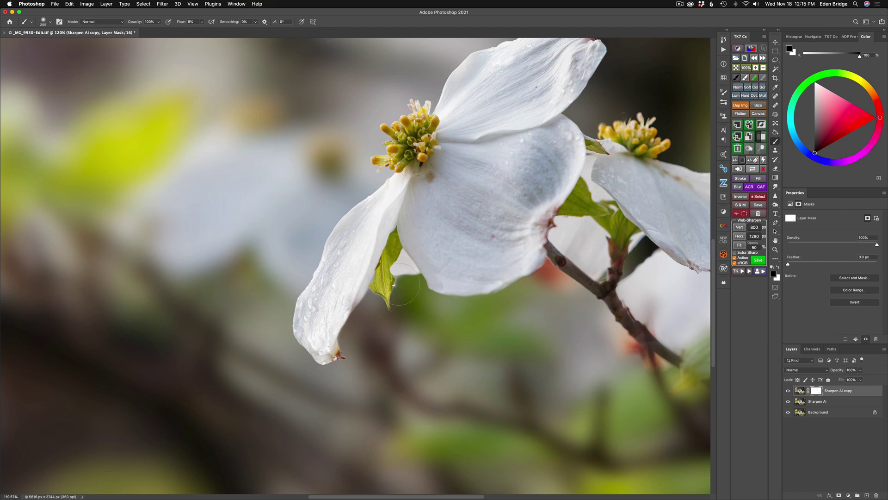
pyautogui.moveTo(404, 284); pyautogui.dragTo(368, 293)
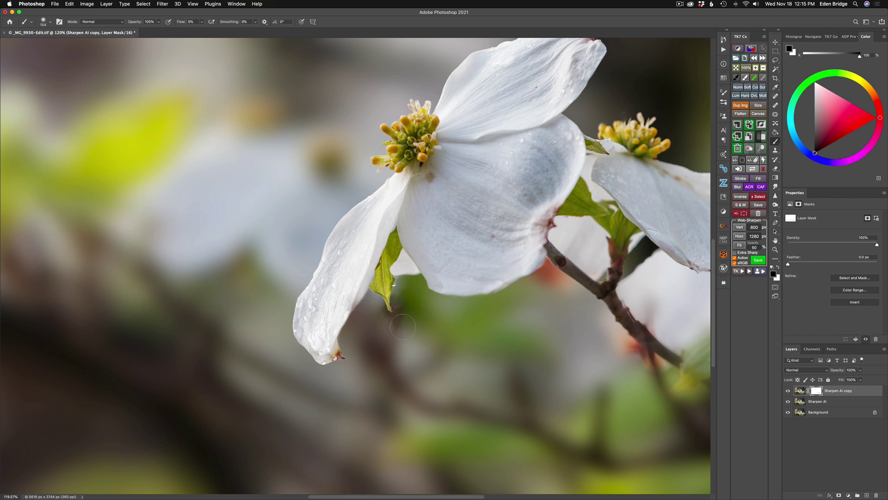
pyautogui.press('x')
pyautogui.scroll(-5, 451, 312)
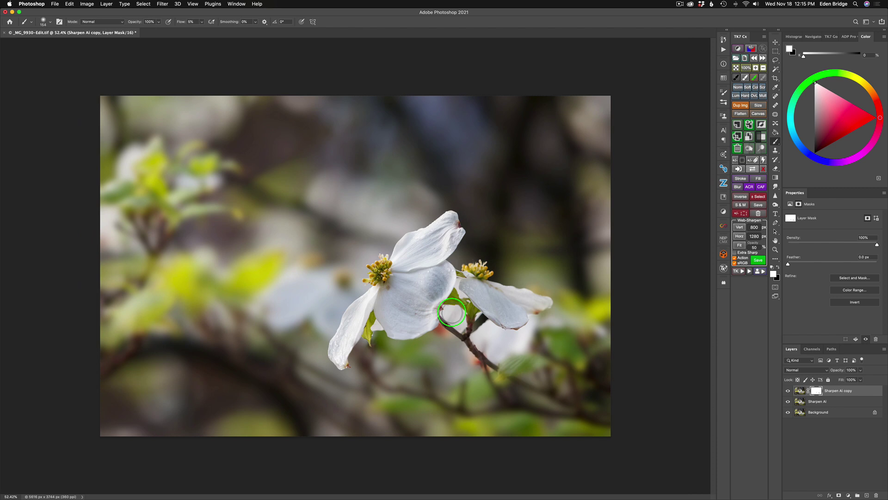
# Paint black down the lower stem with a 267 px brush, then toggle layers to compare.
pyautogui.keyDown('ctrl'); pyautogui.keyDown('alt'); pyautogui.click(498, 388); pyautogui.keyUp('alt'); pyautogui.keyUp('ctrl')
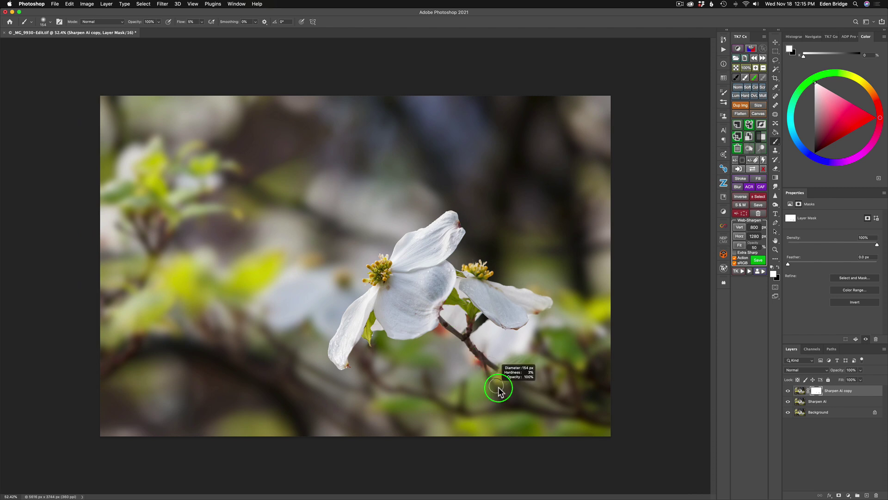
pyautogui.moveTo(499, 388)
pyautogui.mouseDown()
pyautogui.moveTo(518, 393)
pyautogui.moveTo(512, 377)
pyautogui.moveTo(496, 389)
pyautogui.mouseUp()
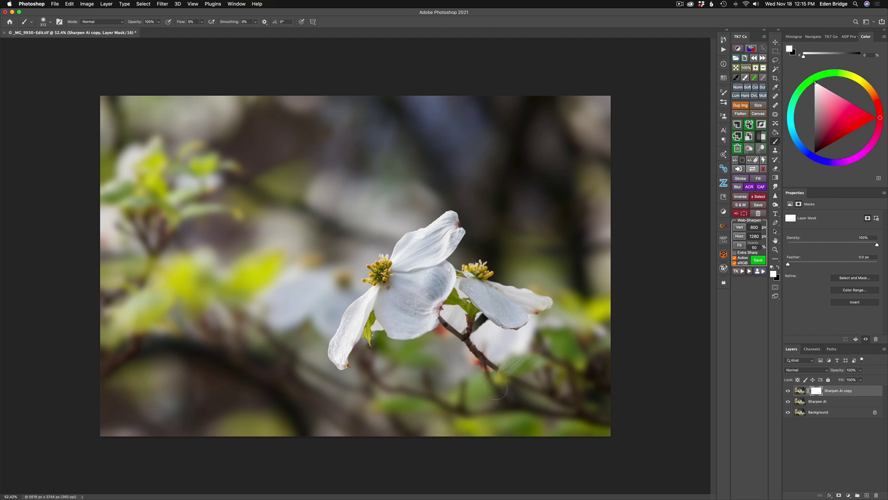
pyautogui.press('x')
pyautogui.press('x')
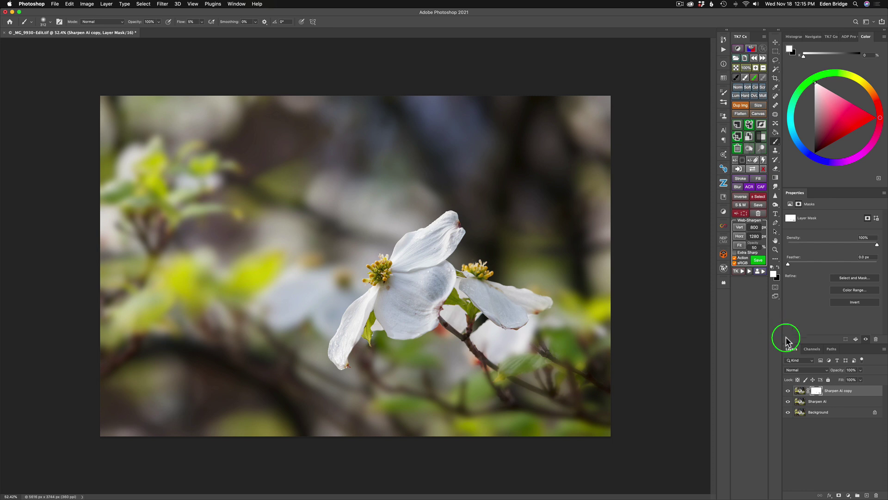
pyautogui.keyDown('alt'); pyautogui.click(788, 412); pyautogui.keyUp('alt')
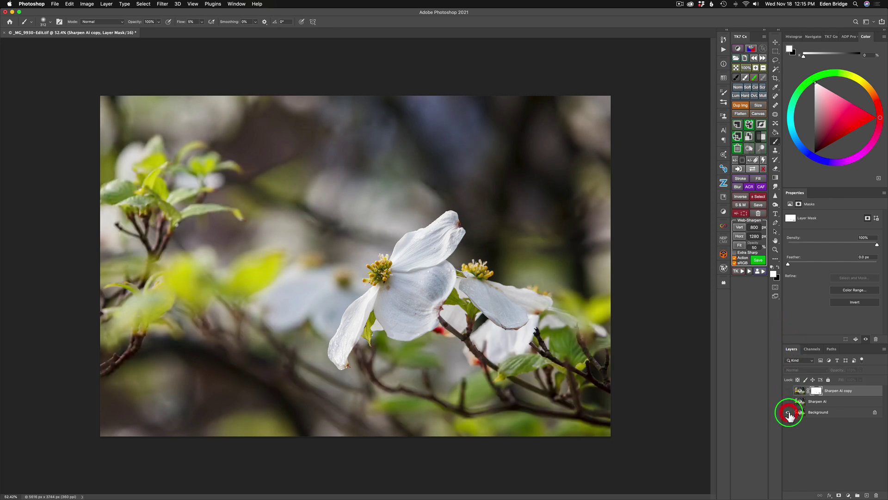
pyautogui.keyDown('alt'); pyautogui.click(788, 413); pyautogui.keyUp('alt')
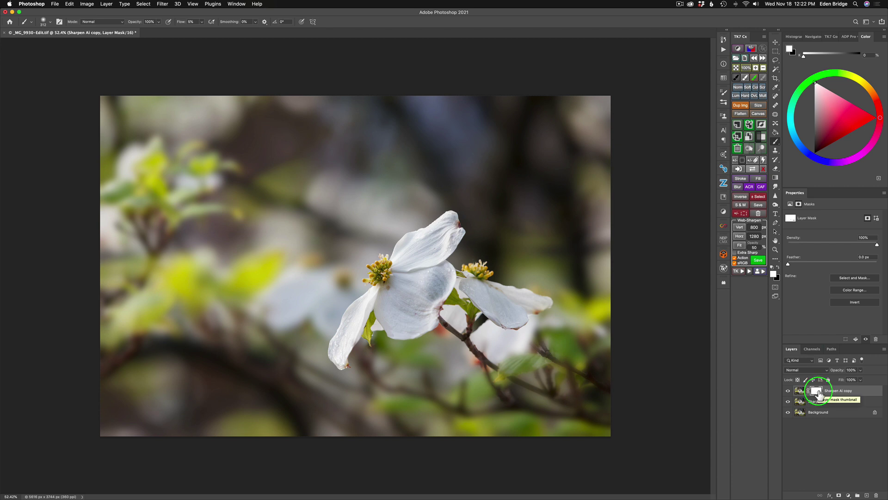
pyautogui.keyDown('alt'); pyautogui.click(818, 392); pyautogui.keyUp('alt')
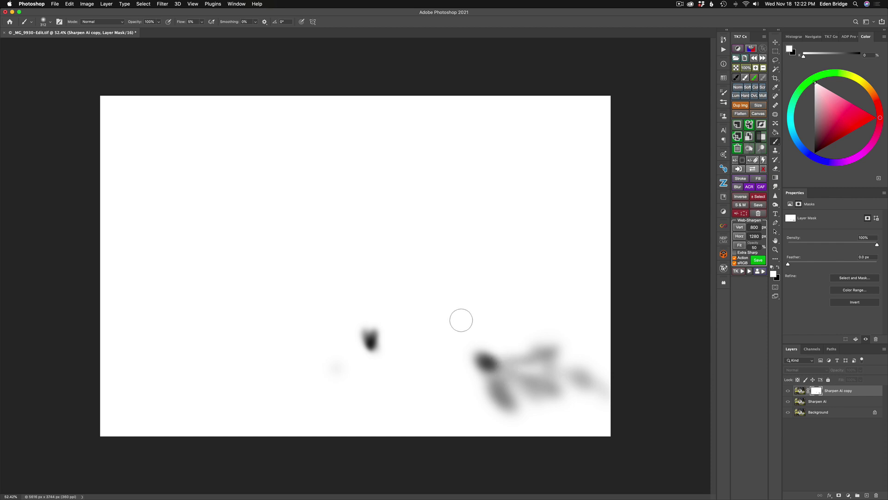
pyautogui.keyDown('alt'); pyautogui.click(816, 393); pyautogui.keyUp('alt')
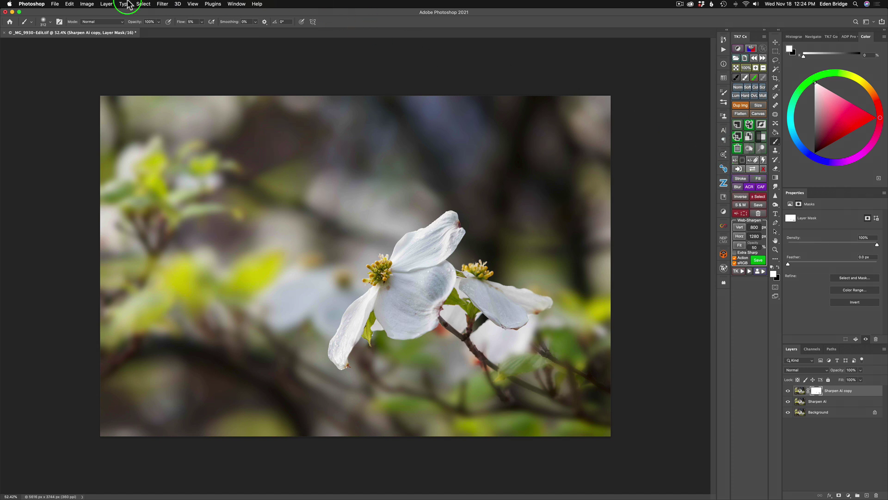
# Save the layered dogwood composite to its existing file with File > Save.
pyautogui.click(55, 4)
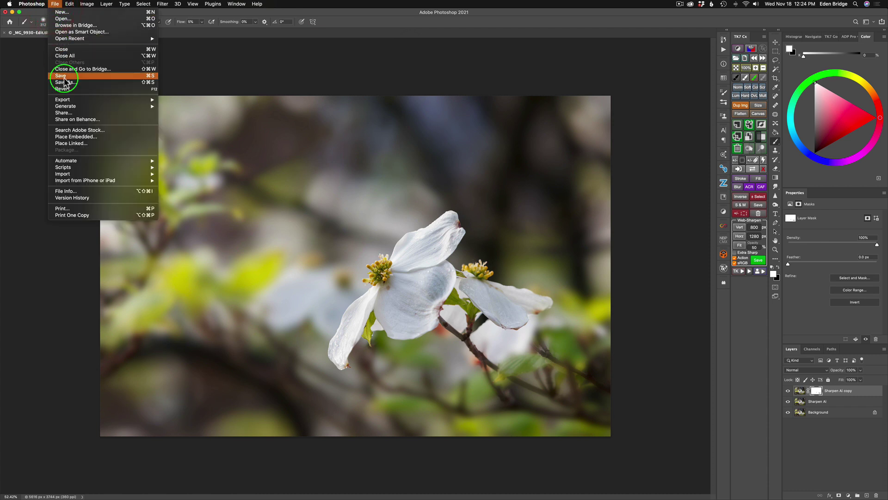
pyautogui.click(237, 53)
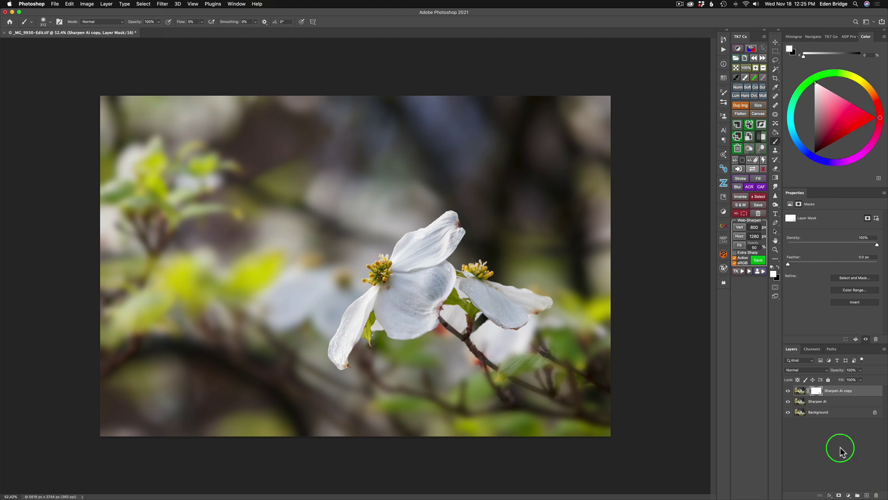
pyautogui.click(788, 414)
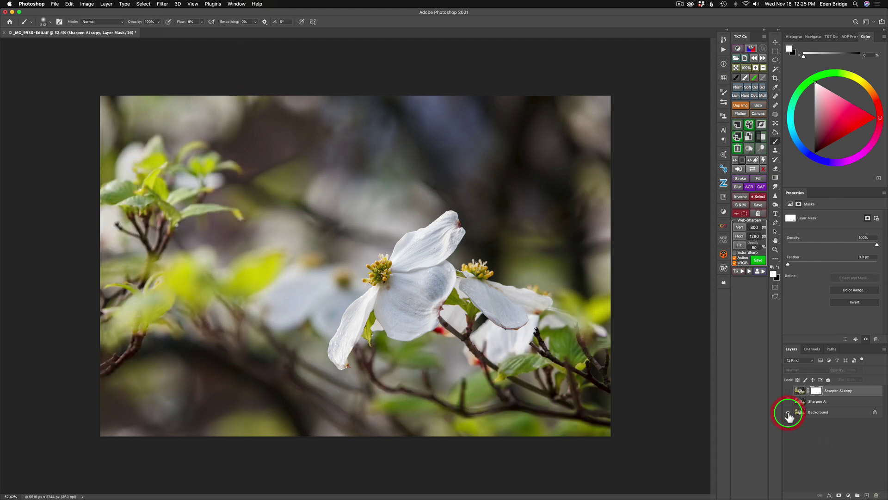
pyautogui.click(788, 413)
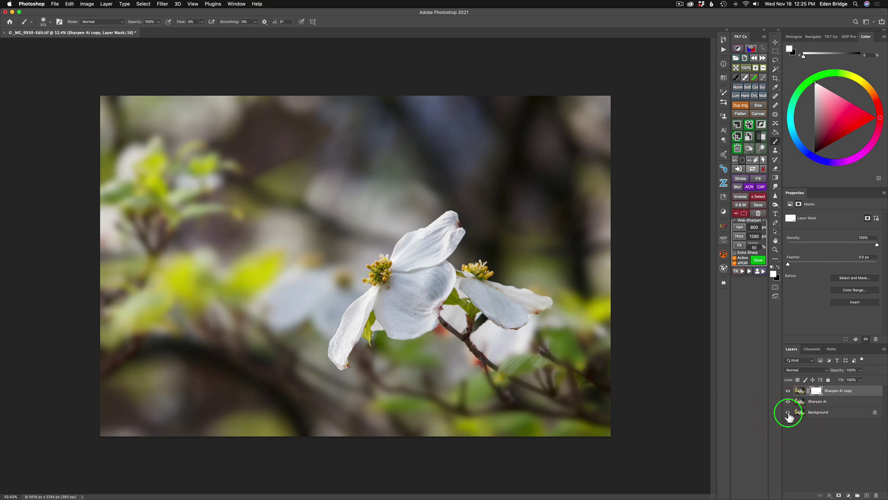